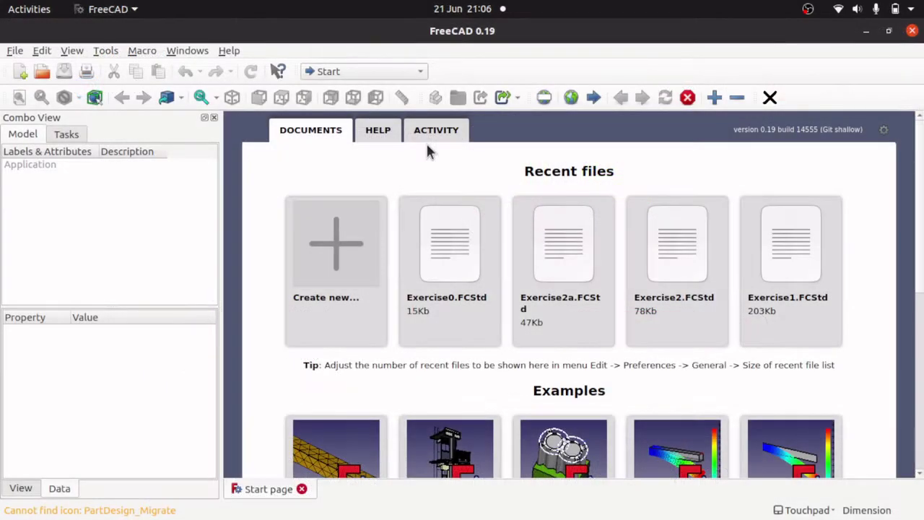
# - Open Exercise0.FCStd from recent files and view the flange from the top
pyautogui.click(466, 261)
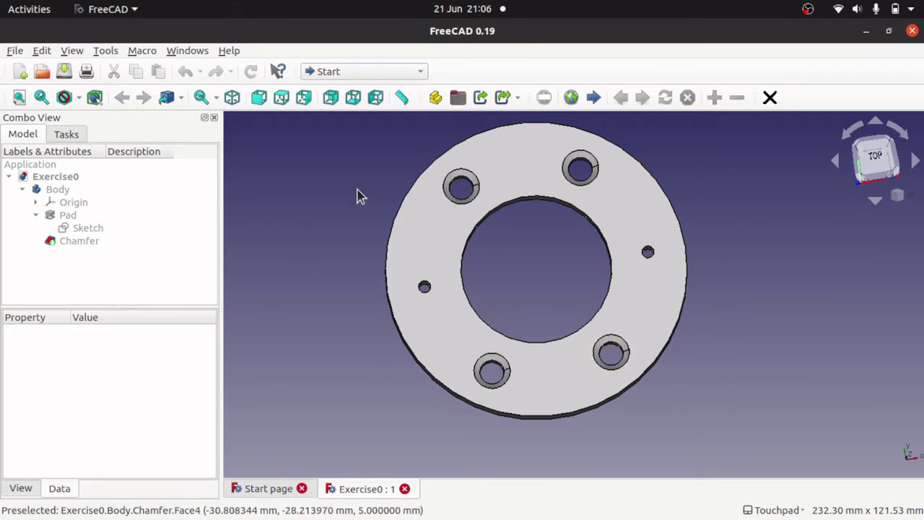
pyautogui.click(875, 171)
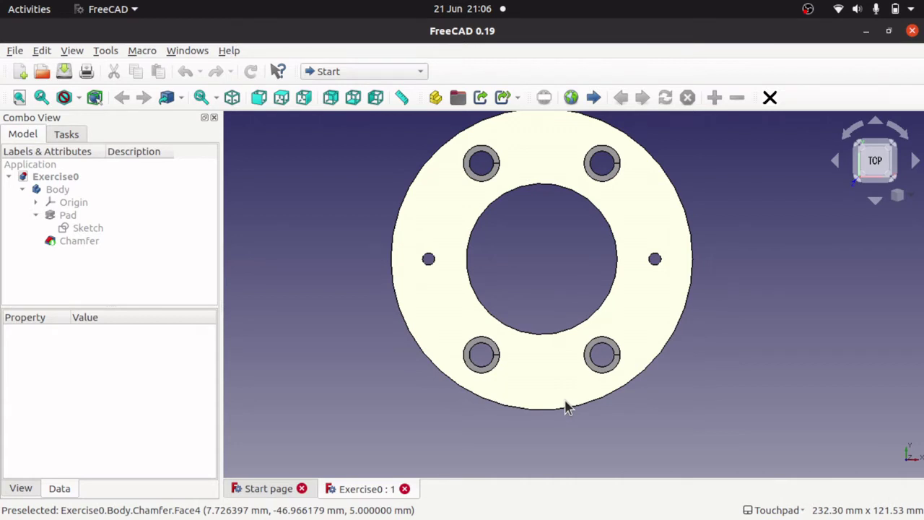
# - Load the TechDraw workbench from the Workbenches page of Preferences
pyautogui.click(41, 51)
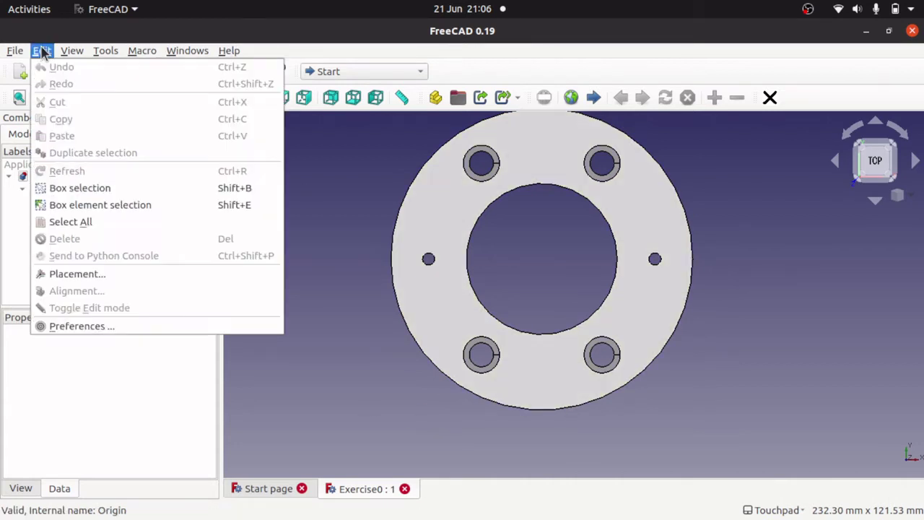
pyautogui.click(97, 325)
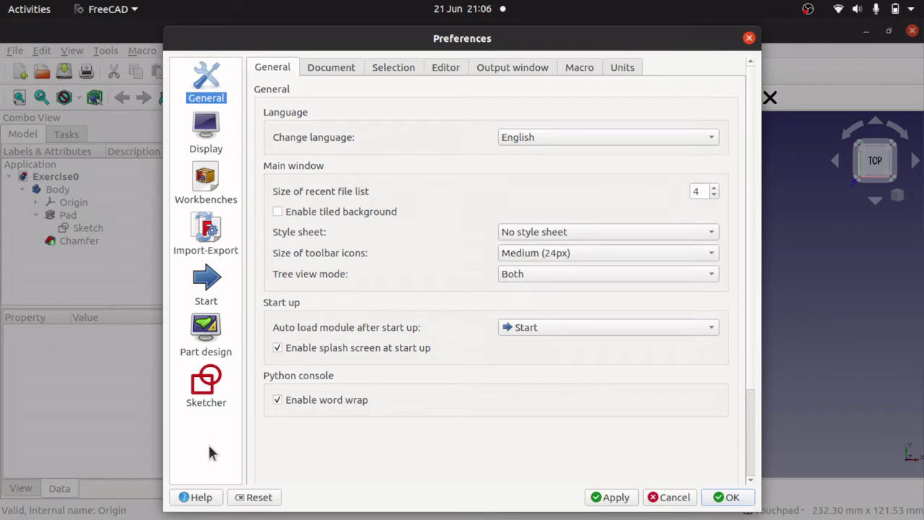
pyautogui.click(213, 198)
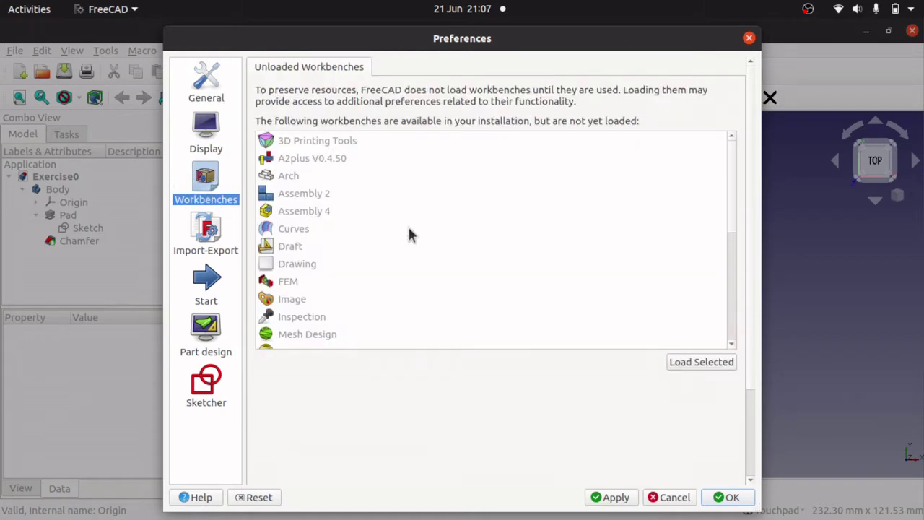
pyautogui.scroll(-5, 407, 225)
pyautogui.scroll(2, 403, 213)
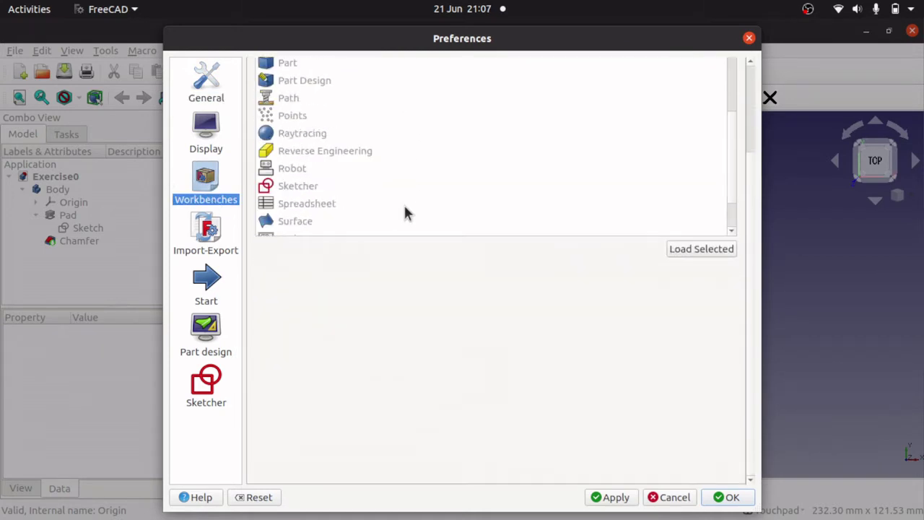
pyautogui.scroll(-2, 403, 213)
pyautogui.scroll(3, 755, 149)
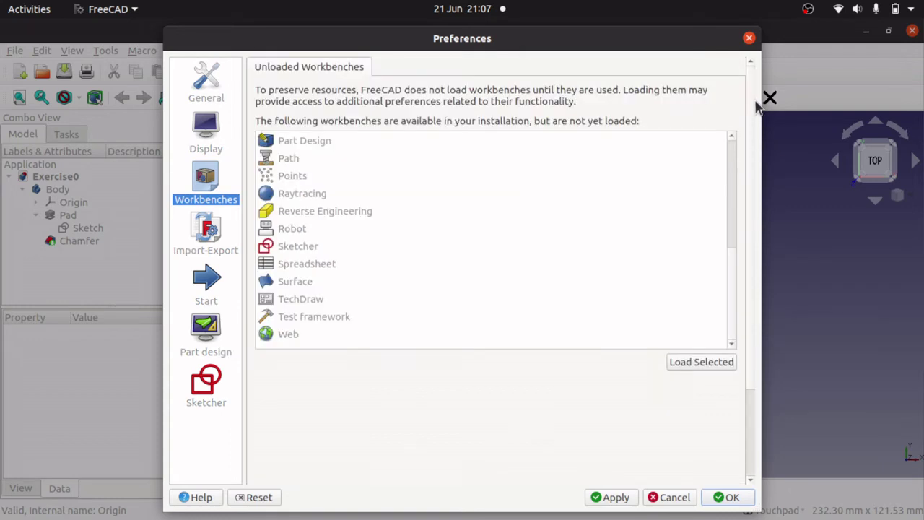
pyautogui.scroll(4, 732, 146)
pyautogui.click(731, 308)
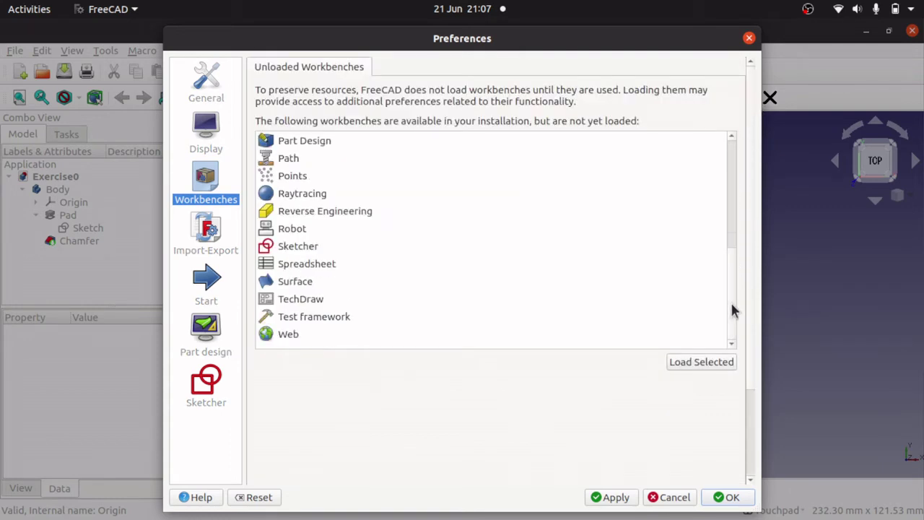
pyautogui.click(304, 298)
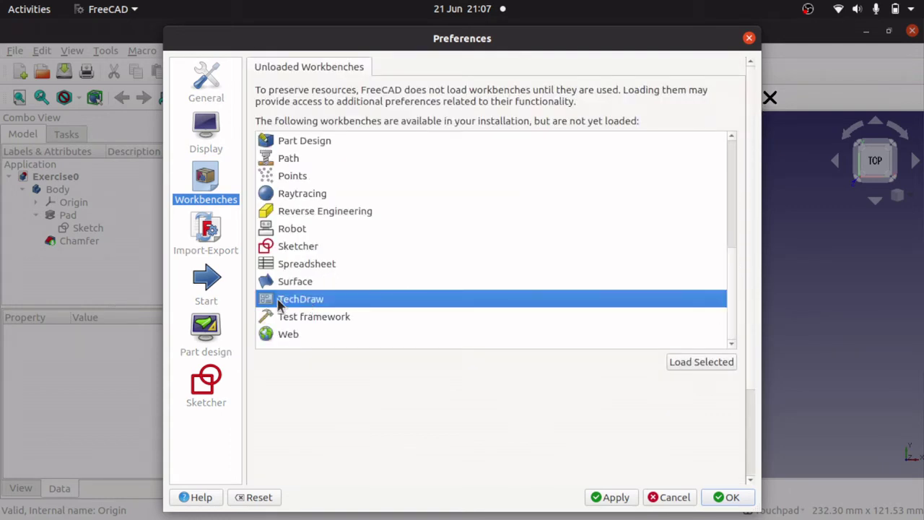
pyautogui.click(687, 362)
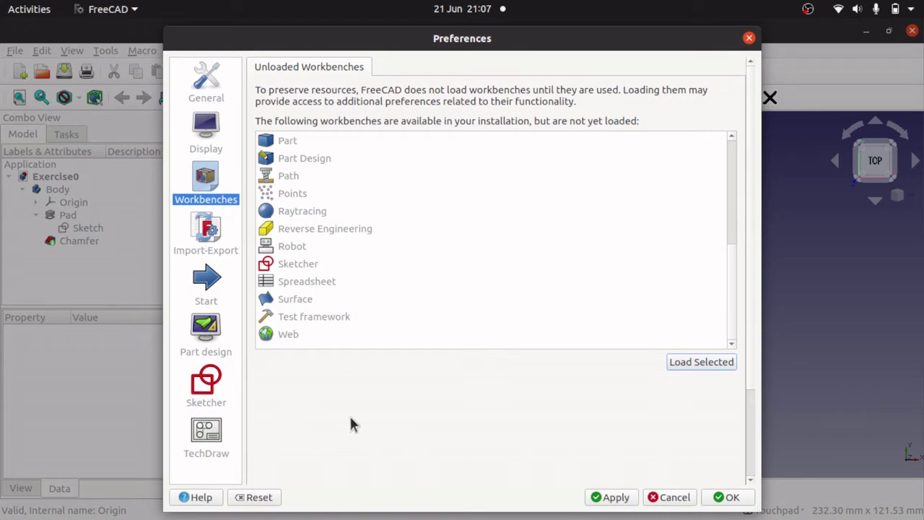
# - Enable Show and Print Center Marks in TechDraw's Annotation preferences and save them
pyautogui.click(208, 435)
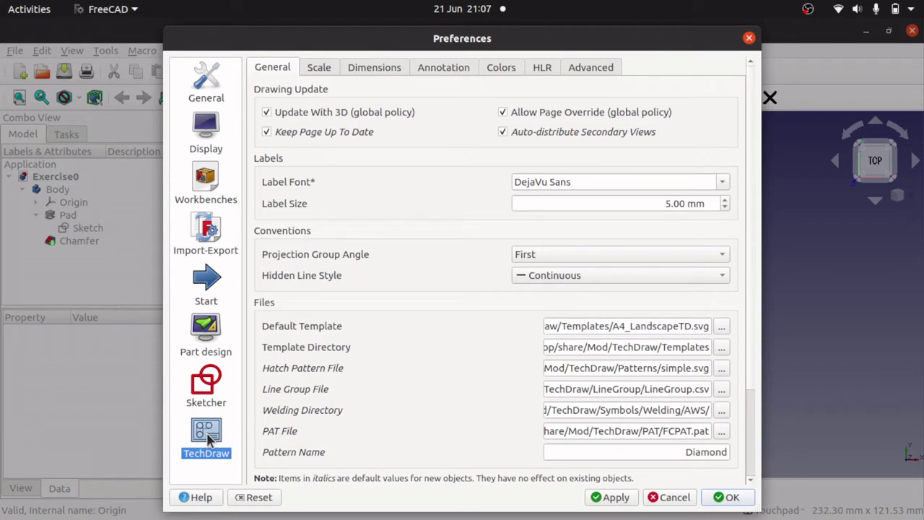
pyautogui.click(451, 66)
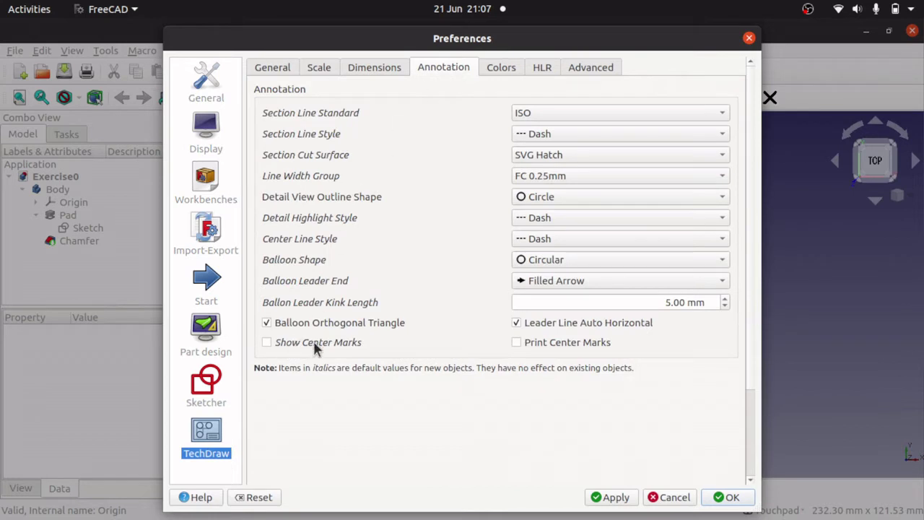
pyautogui.click(266, 342)
pyautogui.click(608, 499)
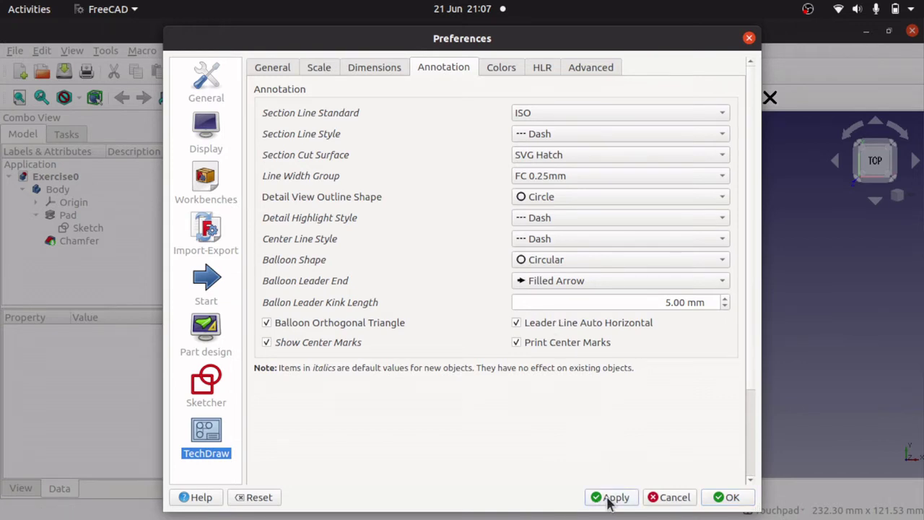
pyautogui.click(731, 497)
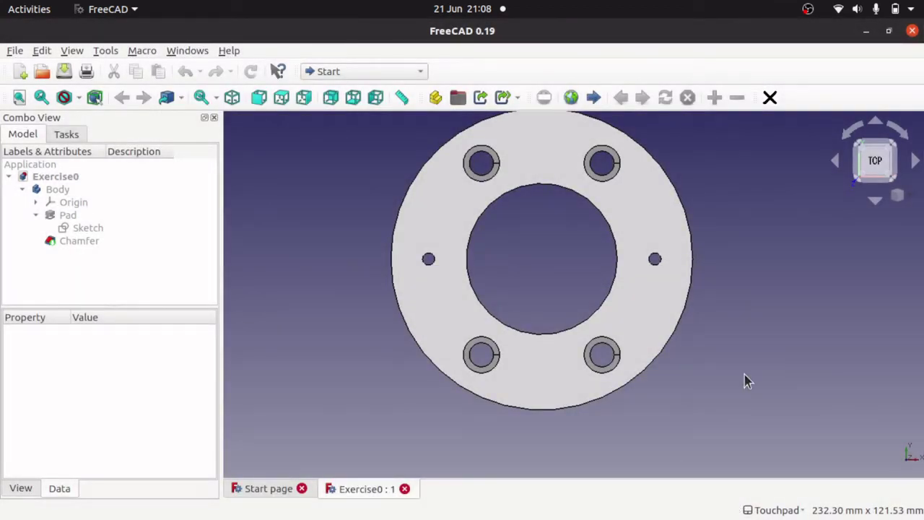
# - Switch to TechDraw and insert a default A4 page into Exercise0
pyautogui.click(365, 72)
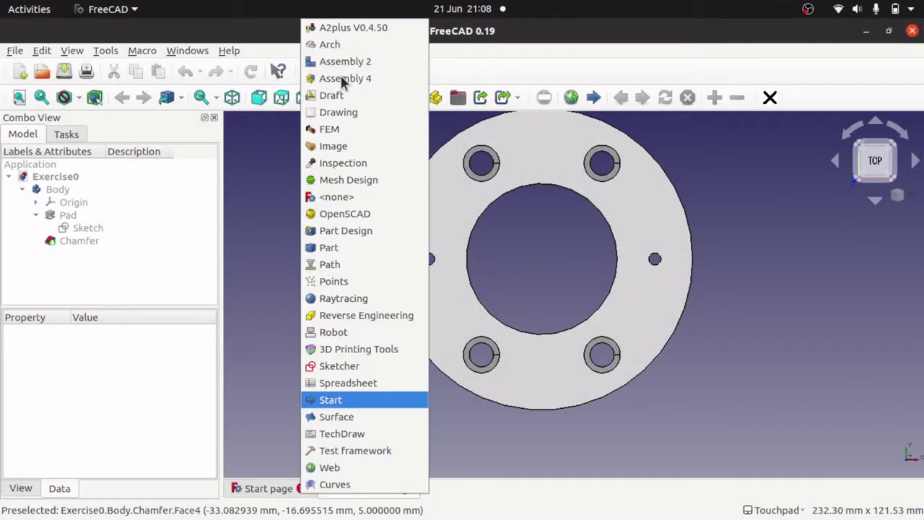
pyautogui.click(350, 434)
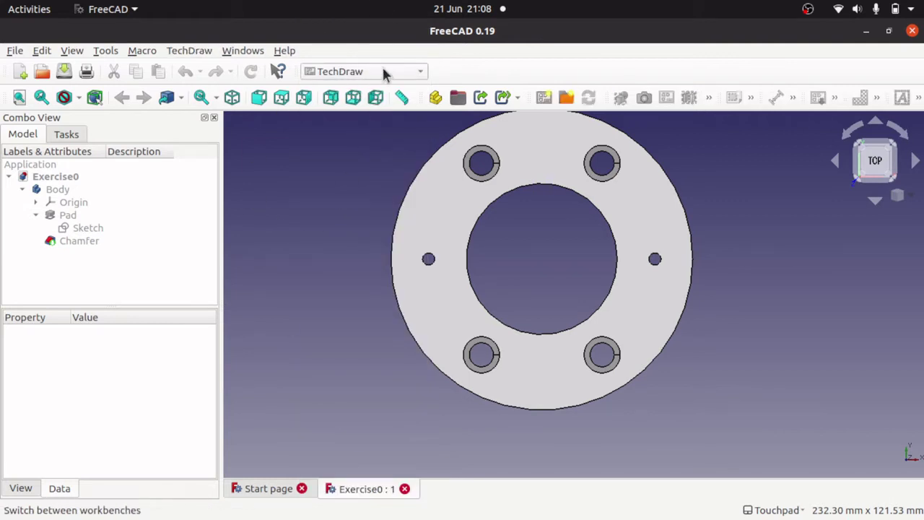
pyautogui.click(192, 56)
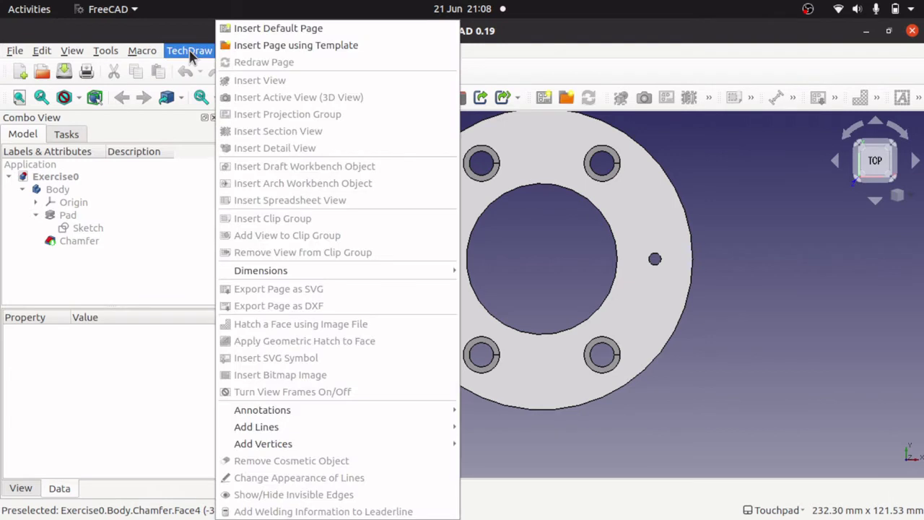
pyautogui.click(270, 30)
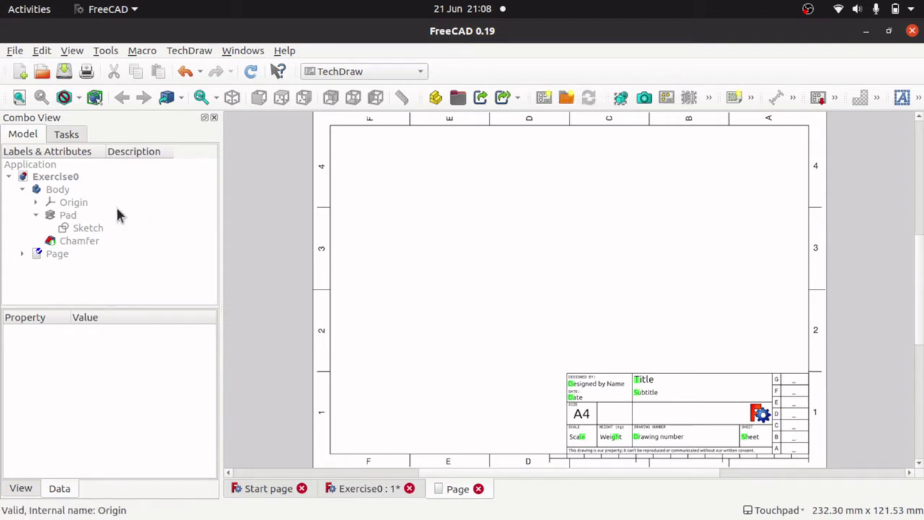
# - Insert a view of the flange Body onto the A4 page
pyautogui.click(58, 189)
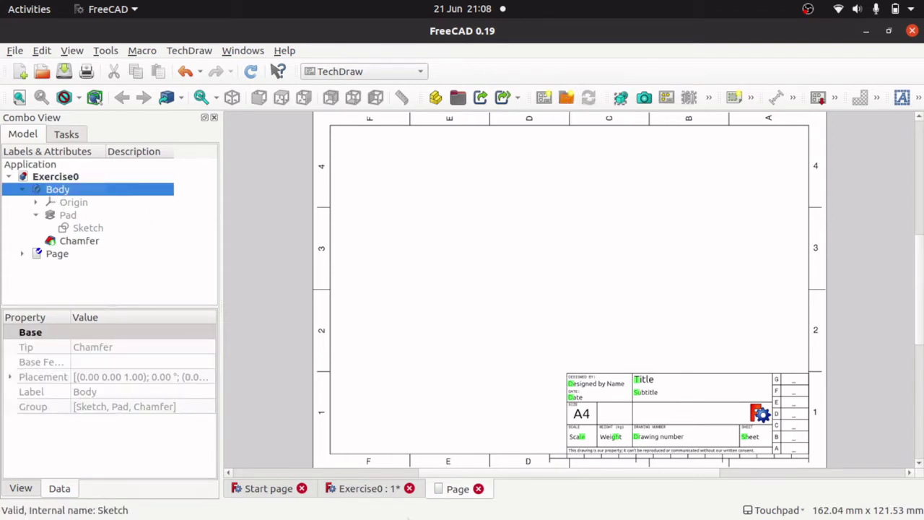
pyautogui.click(381, 487)
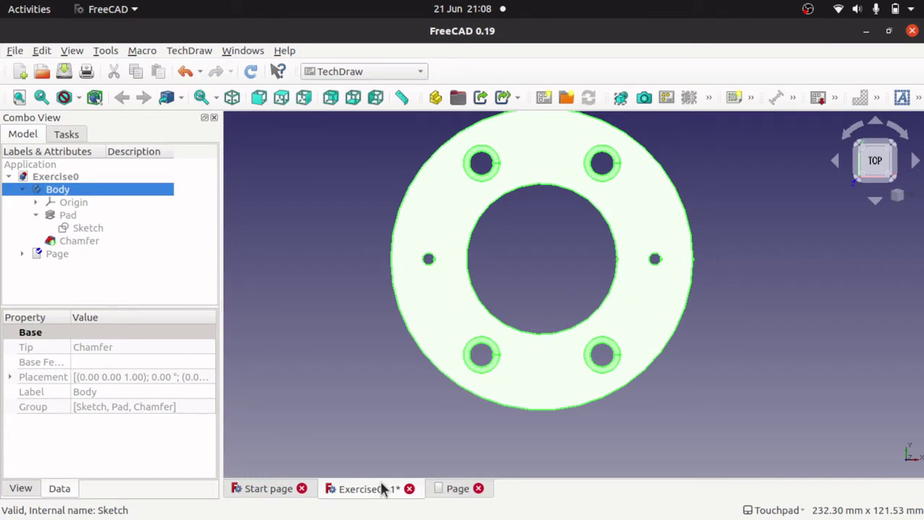
pyautogui.click(473, 489)
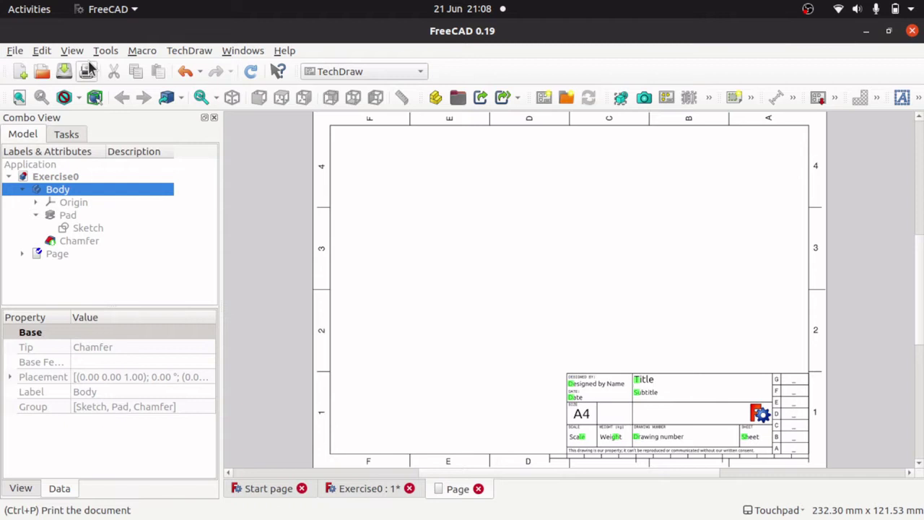
pyautogui.click(192, 54)
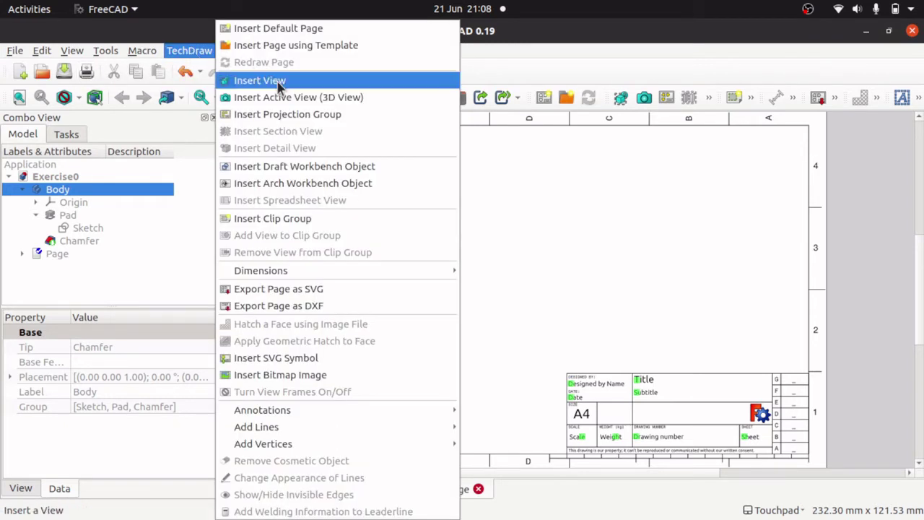
pyautogui.click(574, 193)
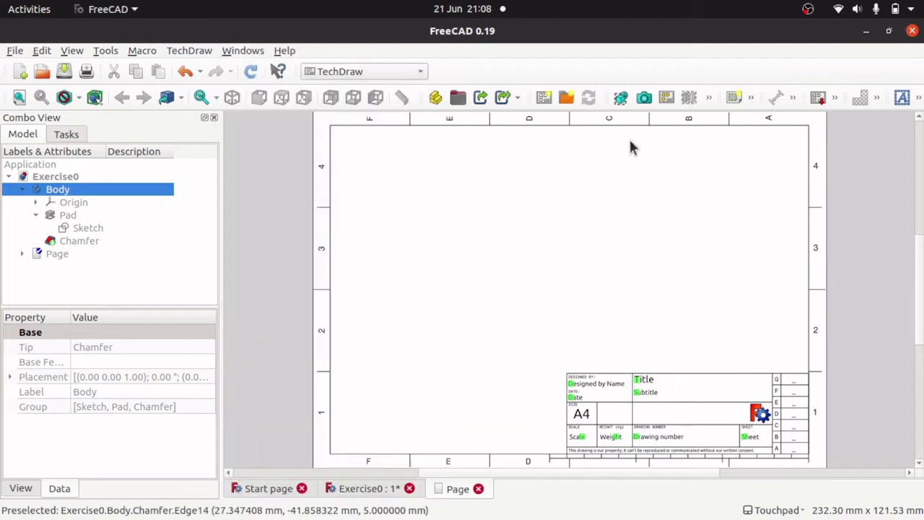
pyautogui.click(621, 98)
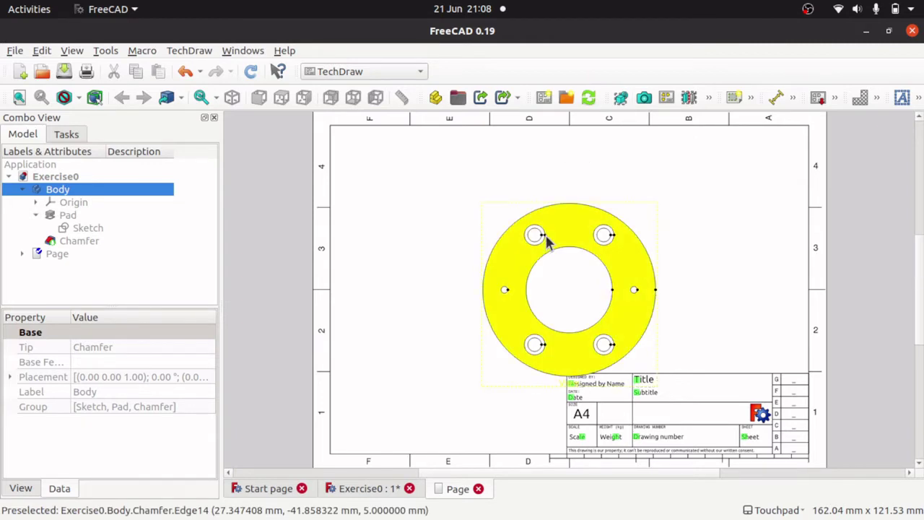
# - Move the flange view up and left to X 77.69 mm, Y 138.22 mm
pyautogui.scroll(3, 547, 239)
pyautogui.scroll(2, 546, 243)
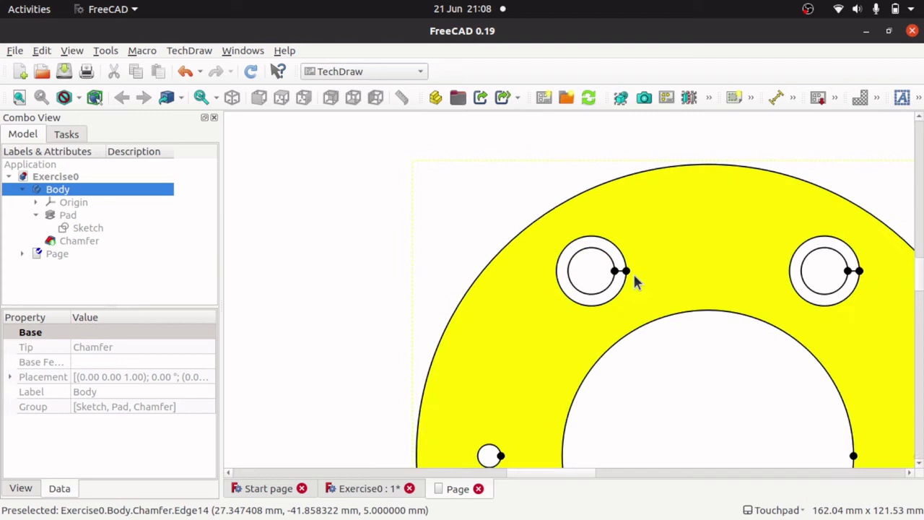
pyautogui.scroll(-4, 830, 313)
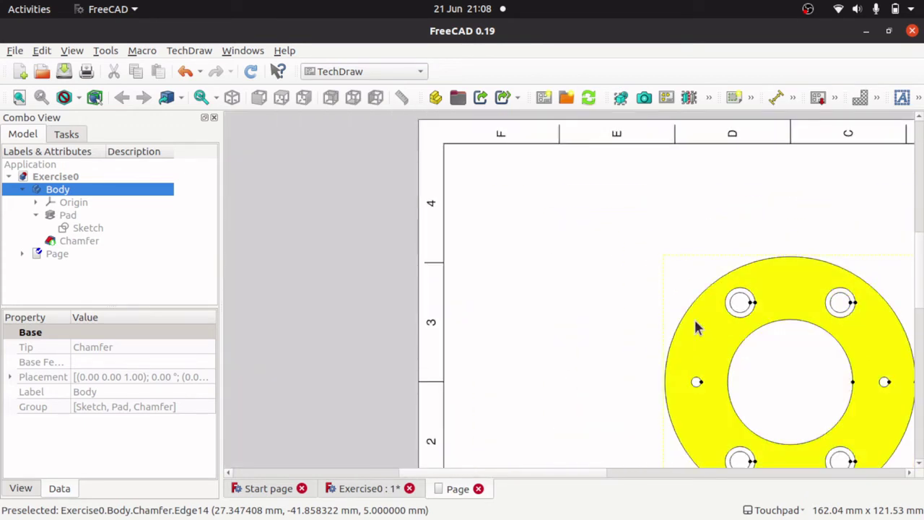
pyautogui.scroll(-1, 695, 326)
pyautogui.scroll(-2, 695, 325)
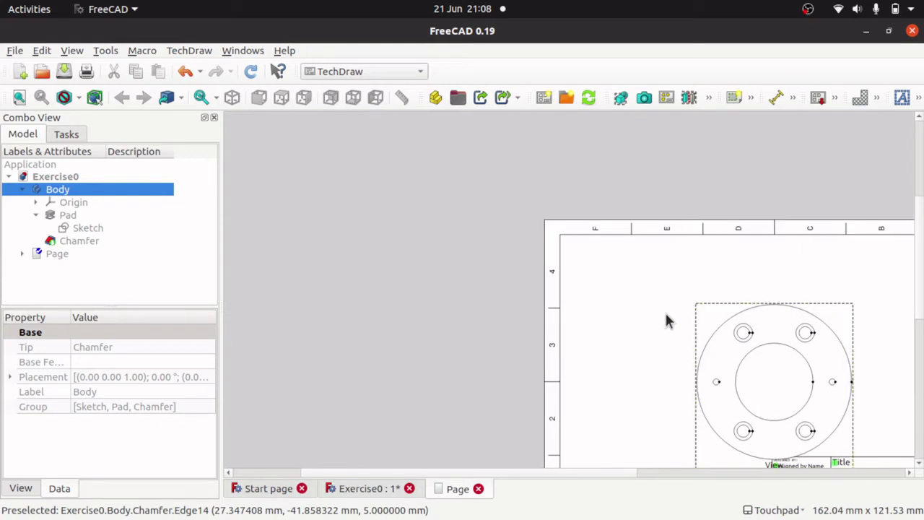
pyautogui.moveTo(704, 302); pyautogui.dragTo(466, 205, button='middle')
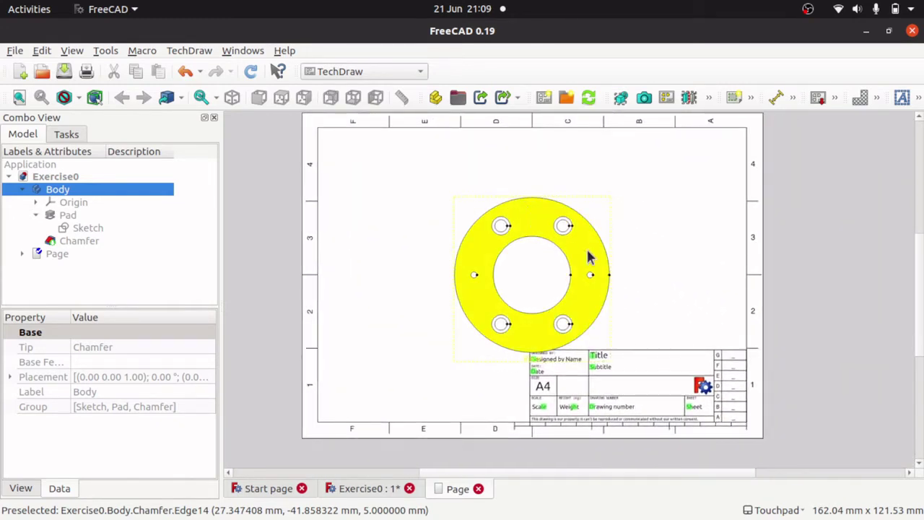
pyautogui.click(534, 365)
pyautogui.moveTo(534, 365)
pyautogui.mouseDown()
pyautogui.moveTo(397, 285)
pyautogui.moveTo(425, 311)
pyautogui.mouseUp()
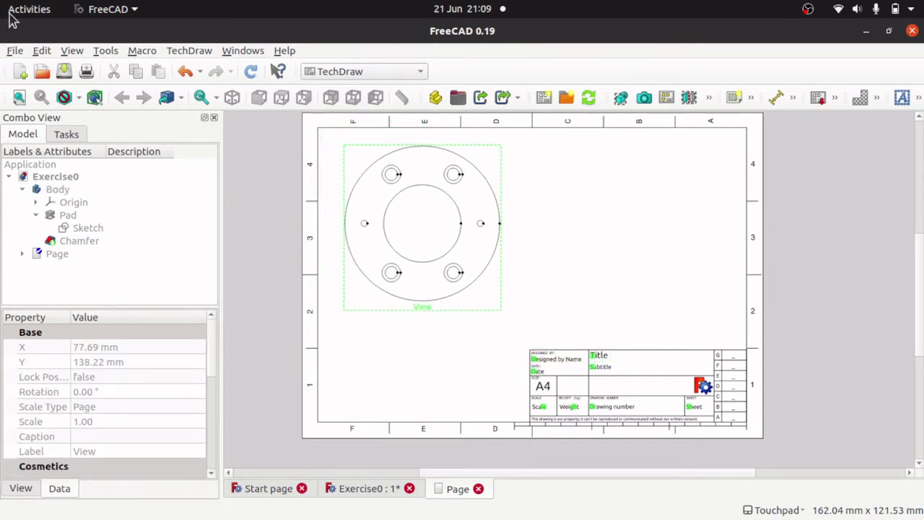
# - Open the Scale settings of TechDraw's preferences
pyautogui.click(41, 51)
pyautogui.click(140, 332)
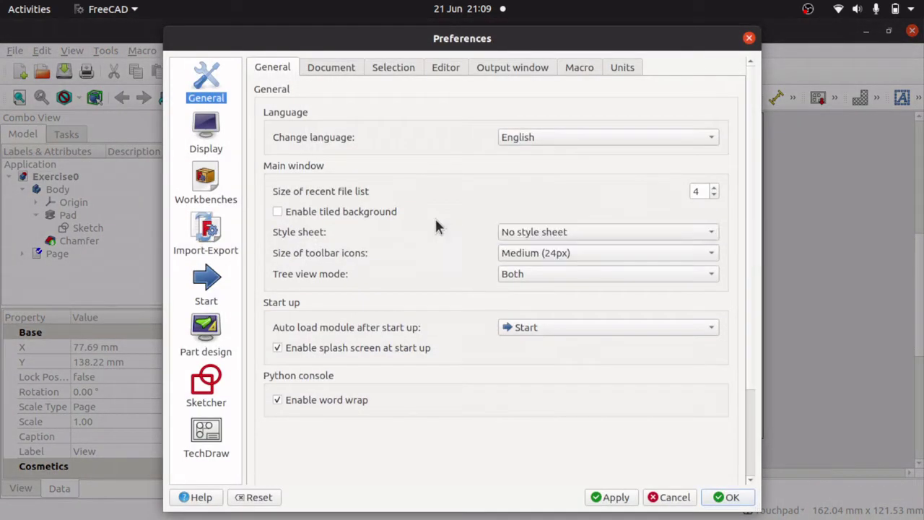
pyautogui.click(196, 441)
pyautogui.click(319, 69)
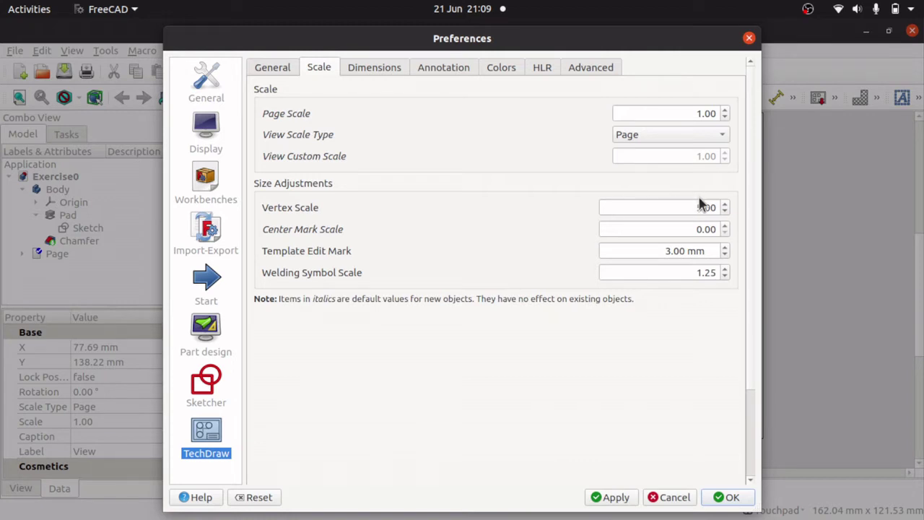
# - Set Vertex Scale to 1.00 and Center Mark Scale to 2.00, then apply and close
pyautogui.moveTo(695, 206); pyautogui.dragTo(730, 208)
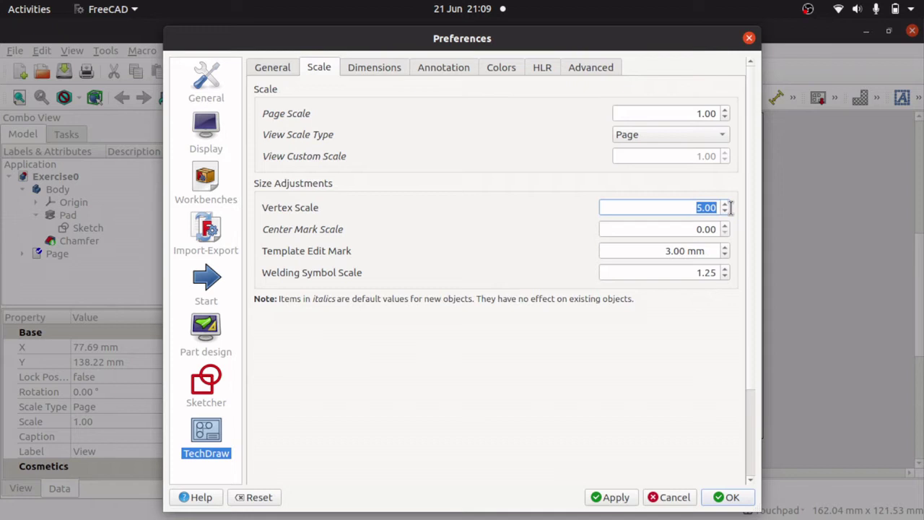
pyautogui.write('0')
pyautogui.click(671, 228)
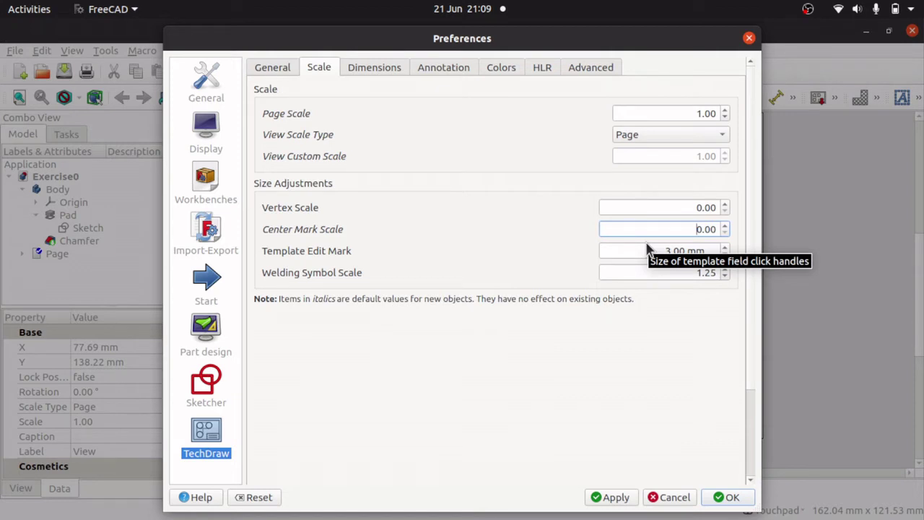
pyautogui.click(697, 208)
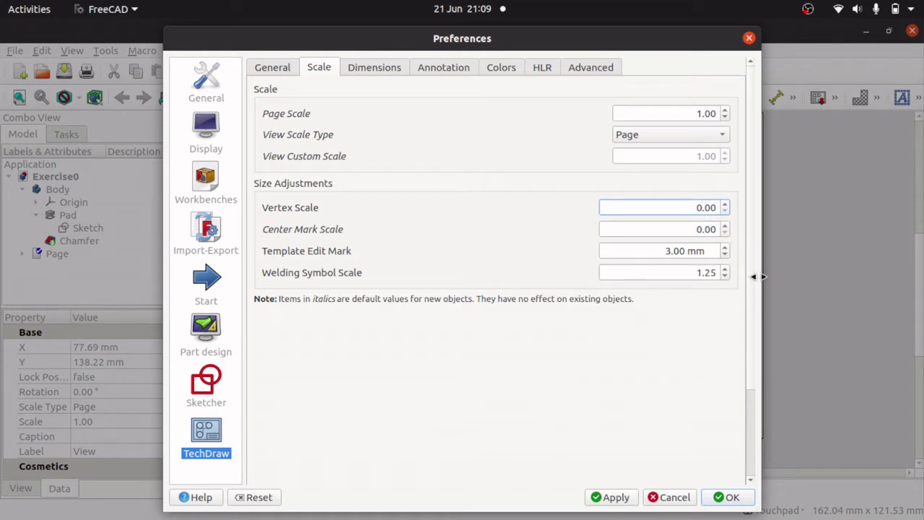
pyautogui.press('BackSpace')
pyautogui.write('1')
pyautogui.click(698, 229)
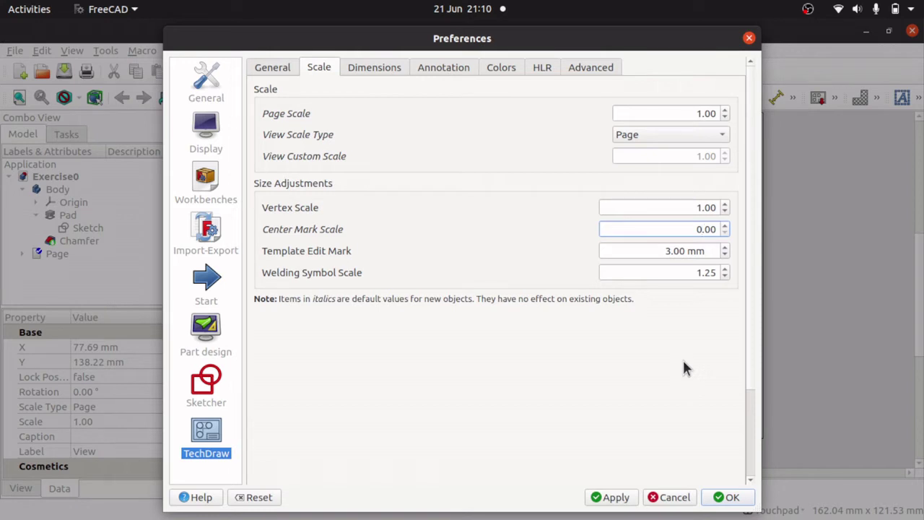
pyautogui.press('BackSpace')
pyautogui.write('2')
pyautogui.click(613, 497)
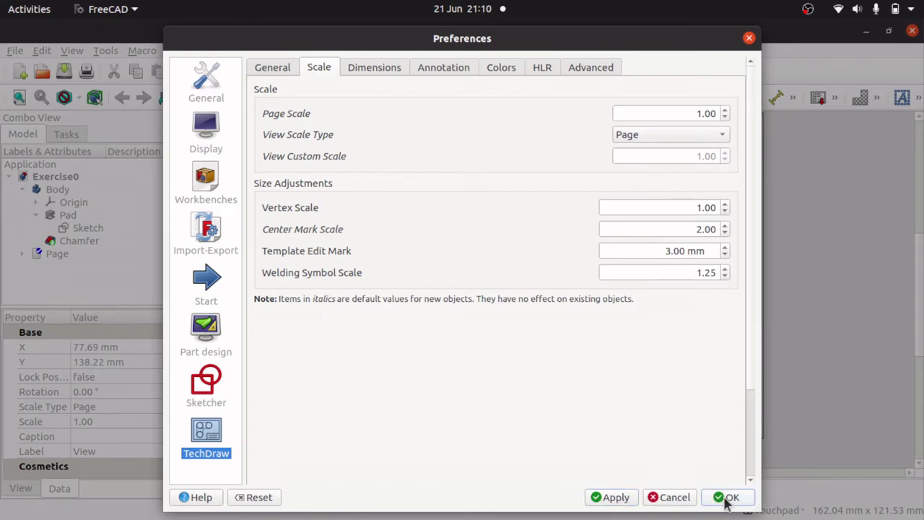
pyautogui.click(724, 496)
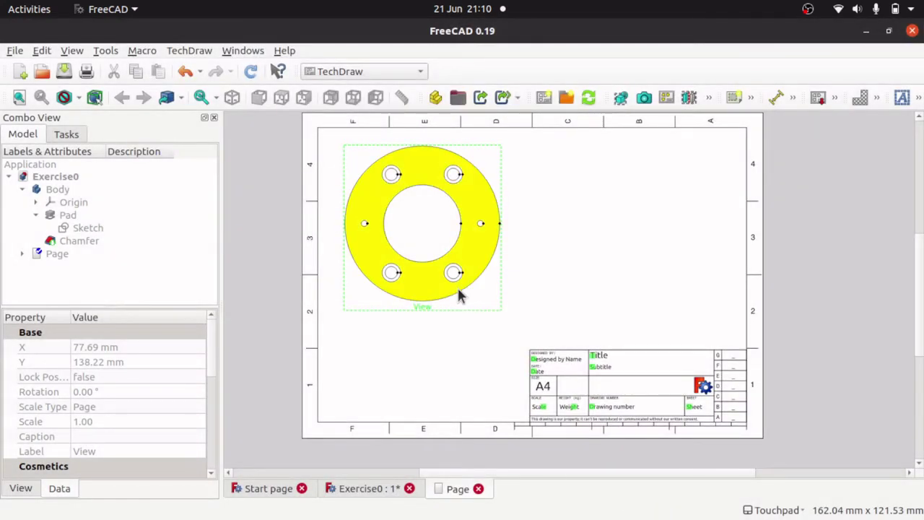
# - Recompute the TechDraw page with Edit > Refresh
pyautogui.scroll(3, 457, 295)
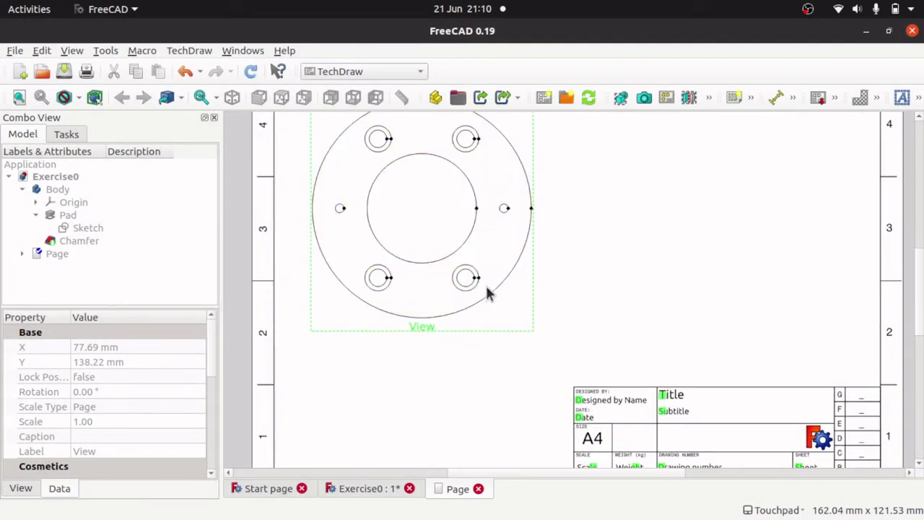
pyautogui.click(42, 50)
pyautogui.click(81, 177)
# - Insert View001 of the Body and place it right of the first view
pyautogui.click(57, 190)
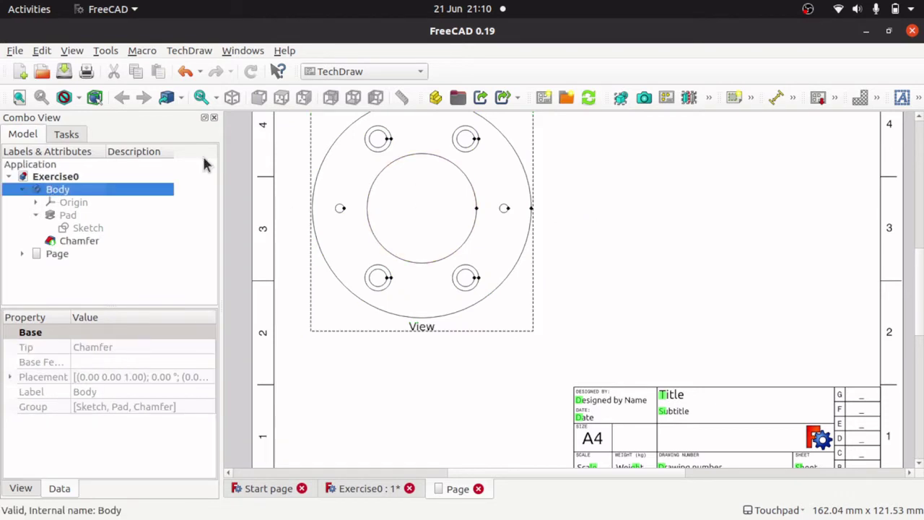
pyautogui.click(619, 99)
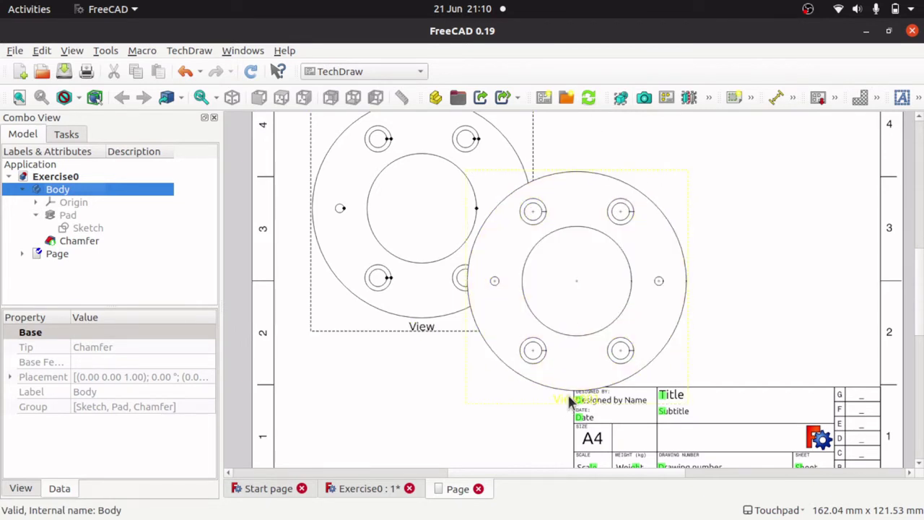
pyautogui.moveTo(570, 403); pyautogui.dragTo(678, 326)
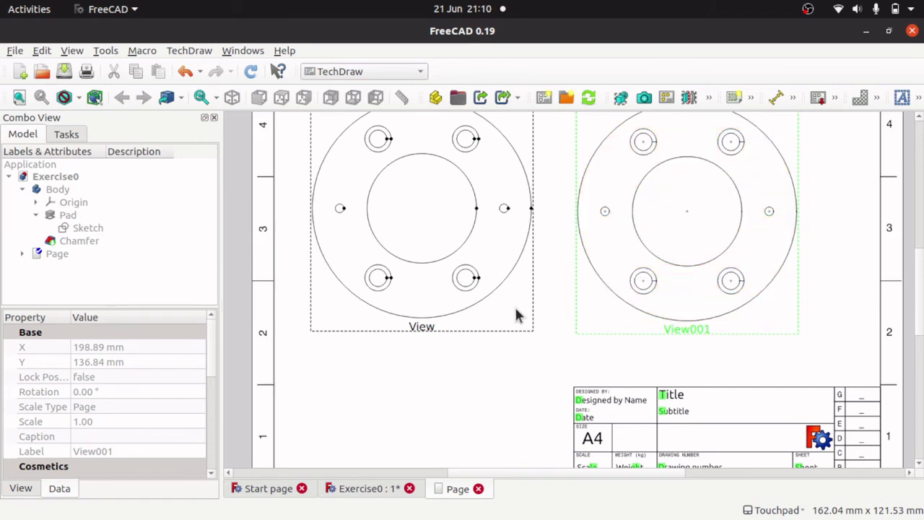
pyautogui.scroll(3, 633, 295)
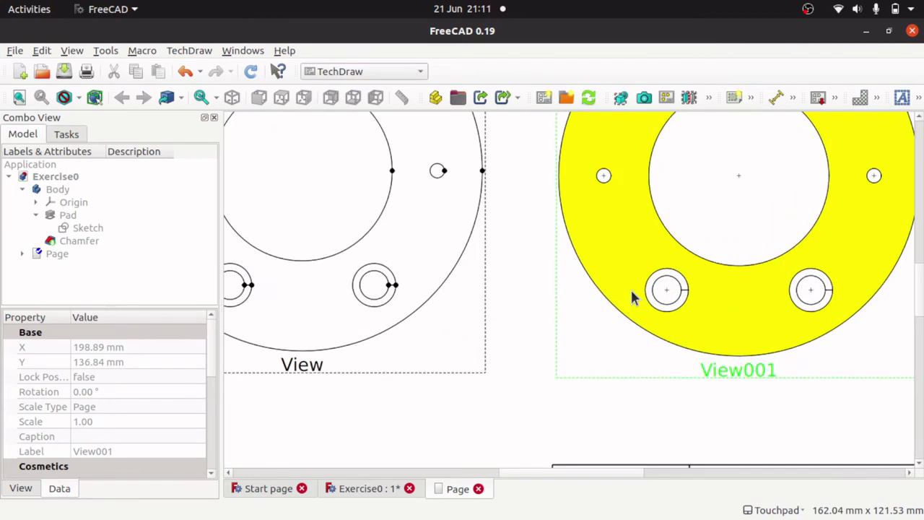
pyautogui.scroll(-4, 633, 295)
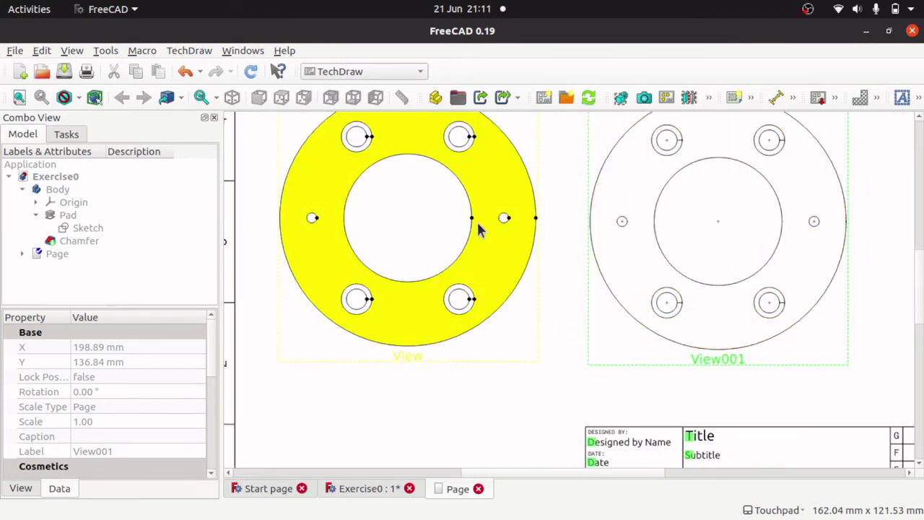
pyautogui.scroll(3, 777, 230)
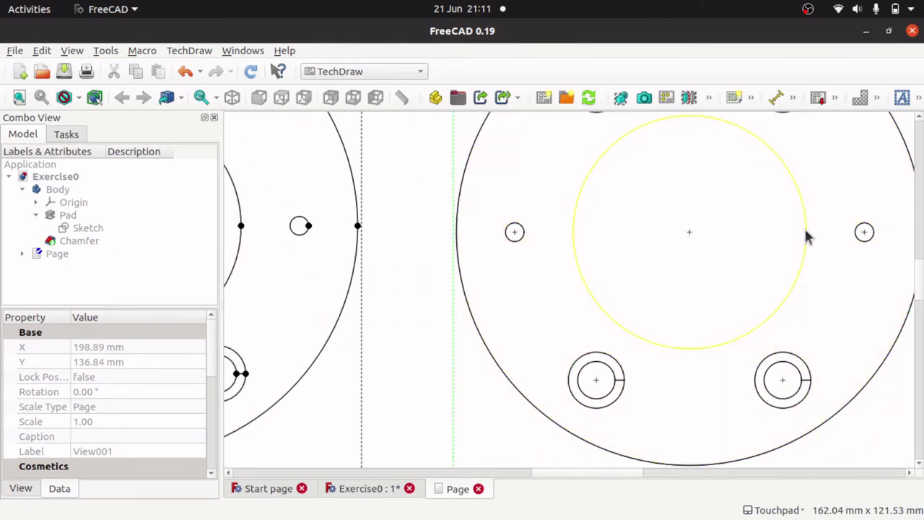
pyautogui.scroll(-1, 656, 302)
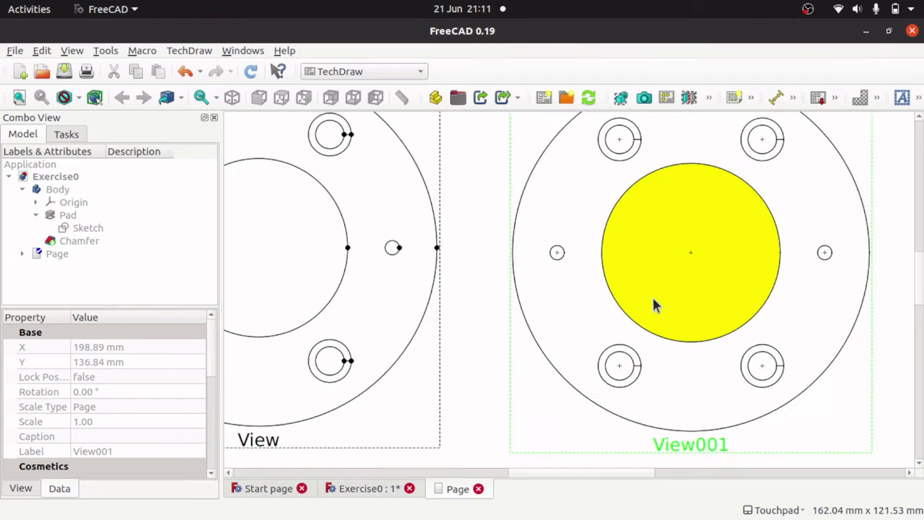
pyautogui.scroll(-3, 652, 295)
# - Delete the original view and drag View001 toward the left of the page
pyautogui.click(435, 388)
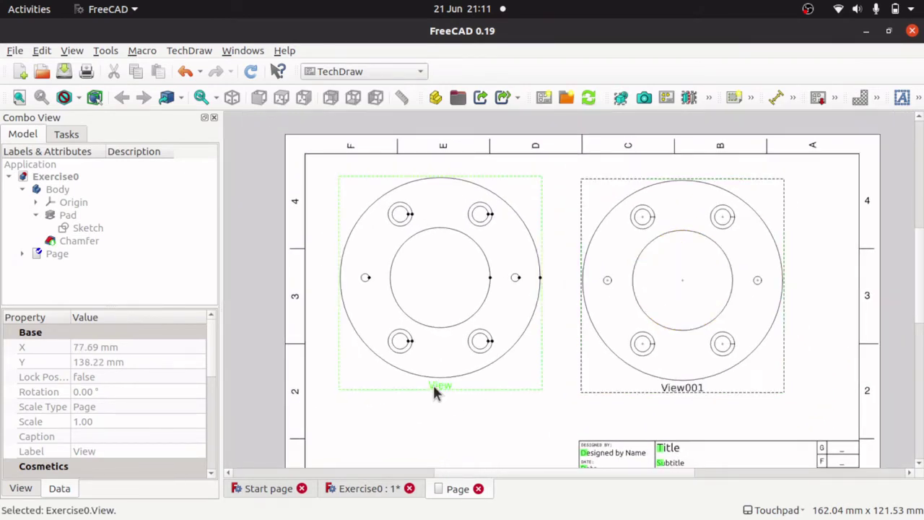
pyautogui.press('Delete')
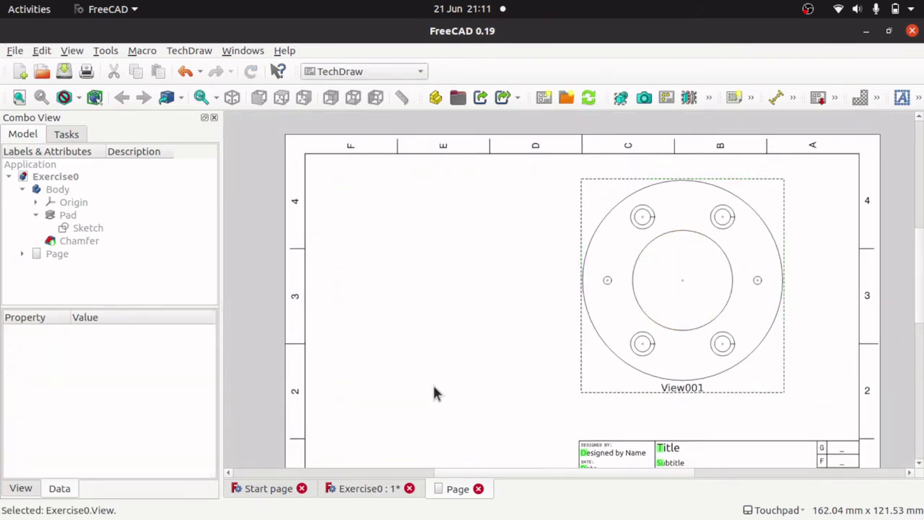
pyautogui.click(681, 390)
pyautogui.moveTo(683, 394); pyautogui.dragTo(475, 406)
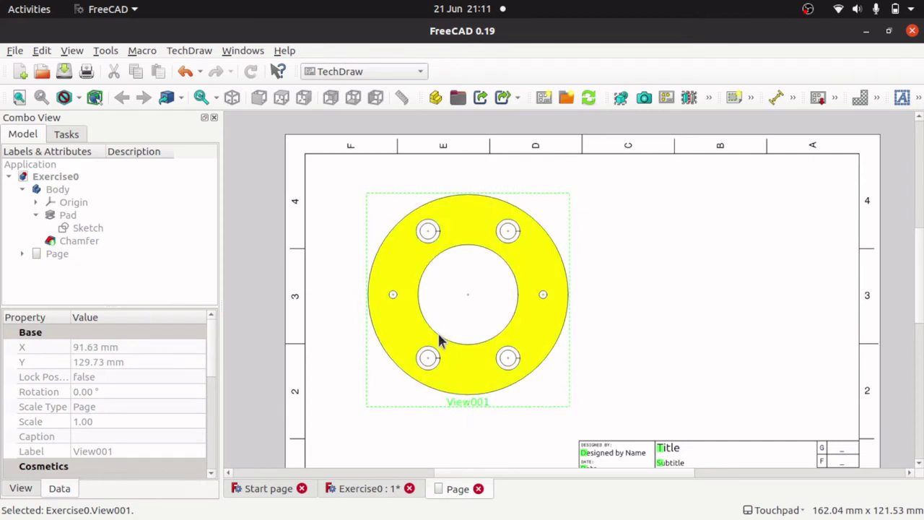
pyautogui.scroll(4, 411, 255)
pyautogui.scroll(-3, 407, 255)
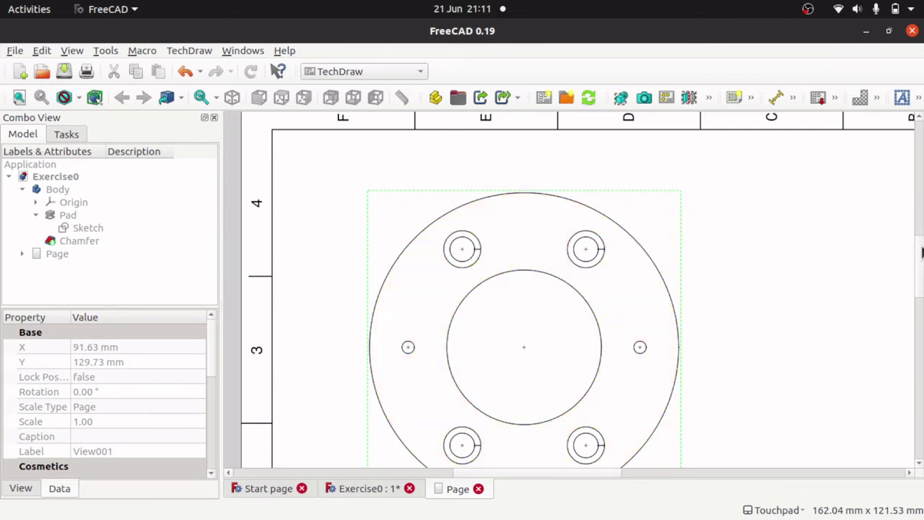
pyautogui.moveTo(922, 260); pyautogui.dragTo(920, 270)
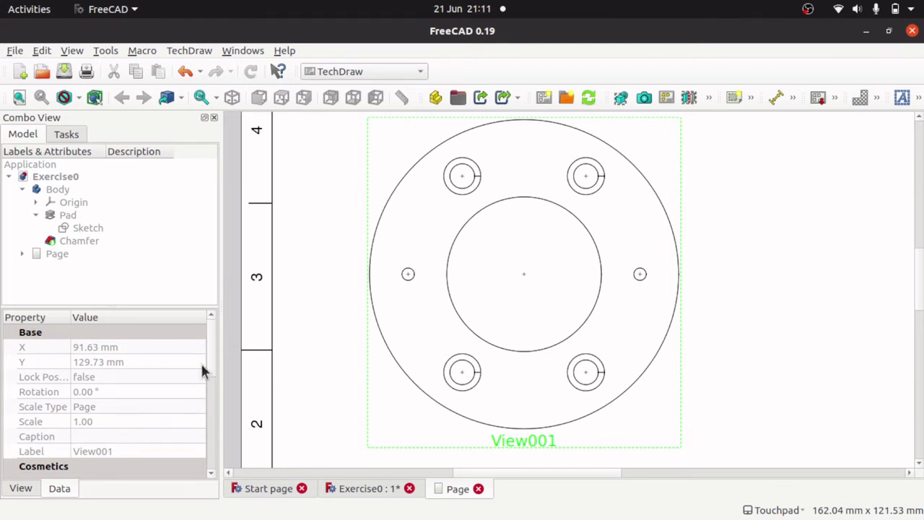
pyautogui.scroll(-5, 207, 376)
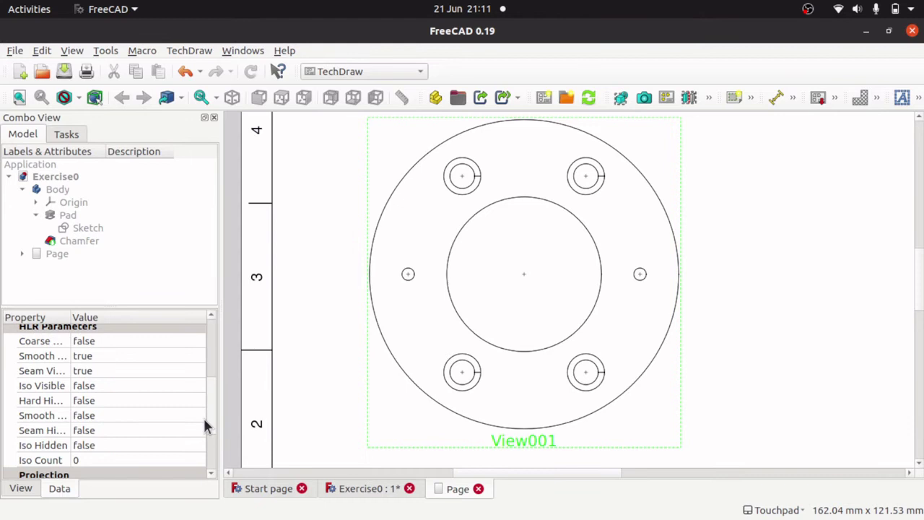
pyautogui.scroll(-3, 204, 433)
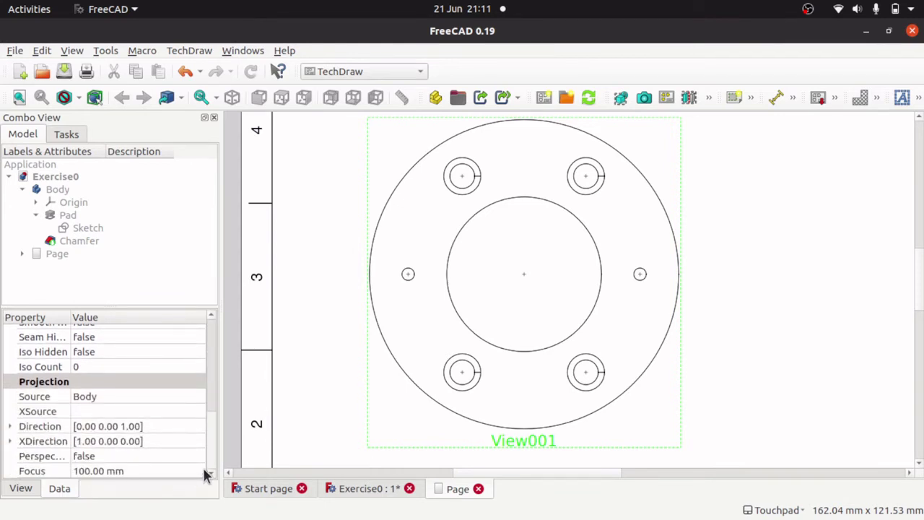
pyautogui.scroll(5, 204, 474)
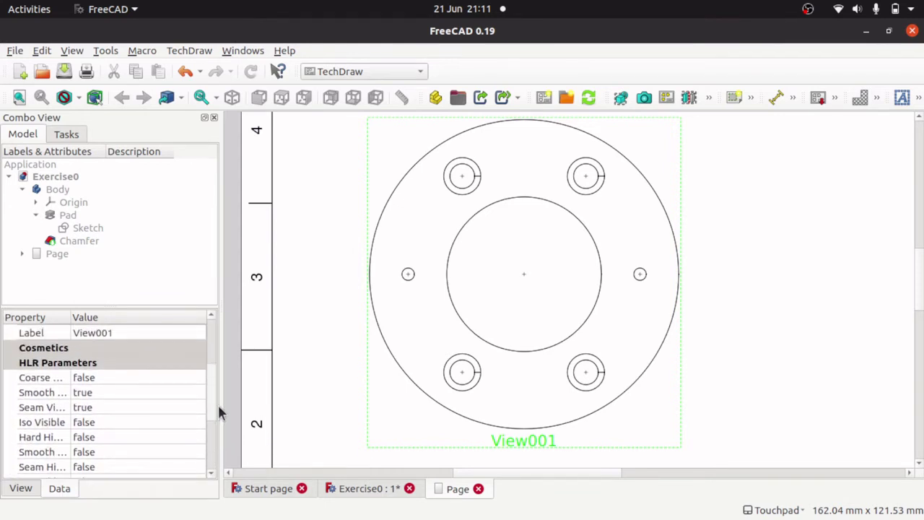
pyautogui.scroll(3, 218, 406)
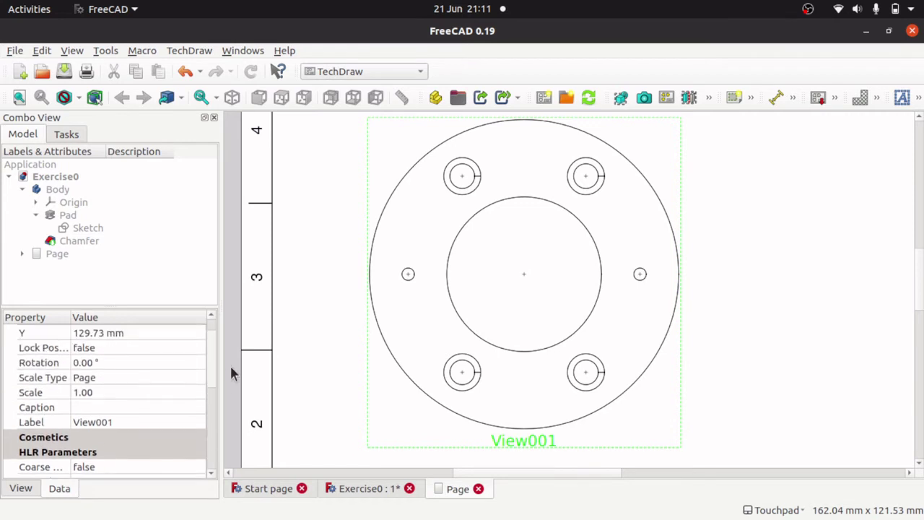
pyautogui.scroll(-2, 233, 347)
pyautogui.scroll(-3, 241, 404)
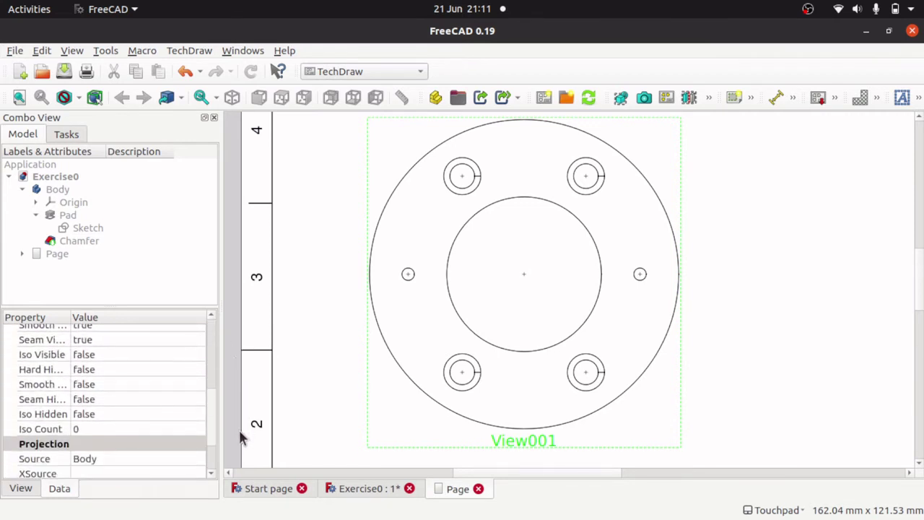
# - Widen the property panel and toggle View001's Arc Center Marks off and back on
pyautogui.click(21, 488)
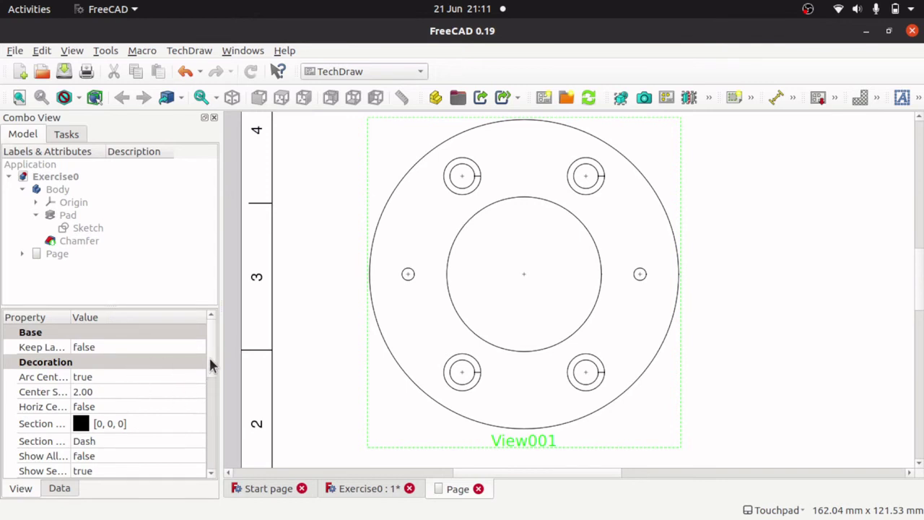
pyautogui.click(105, 382)
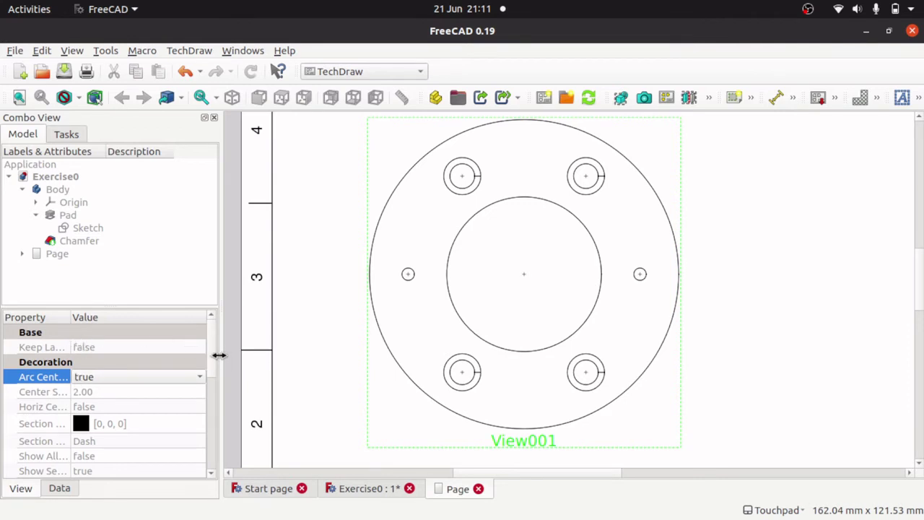
pyautogui.moveTo(218, 354); pyautogui.dragTo(239, 355)
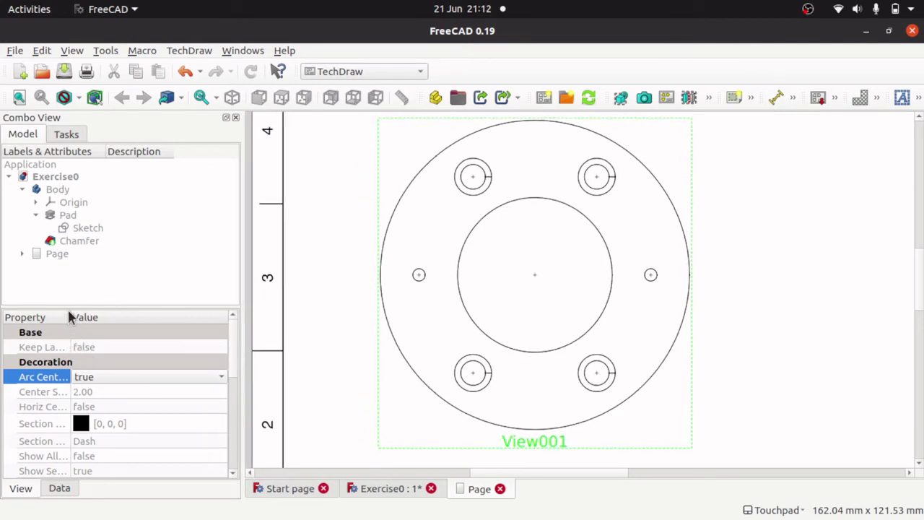
pyautogui.moveTo(70, 318); pyautogui.dragTo(109, 320)
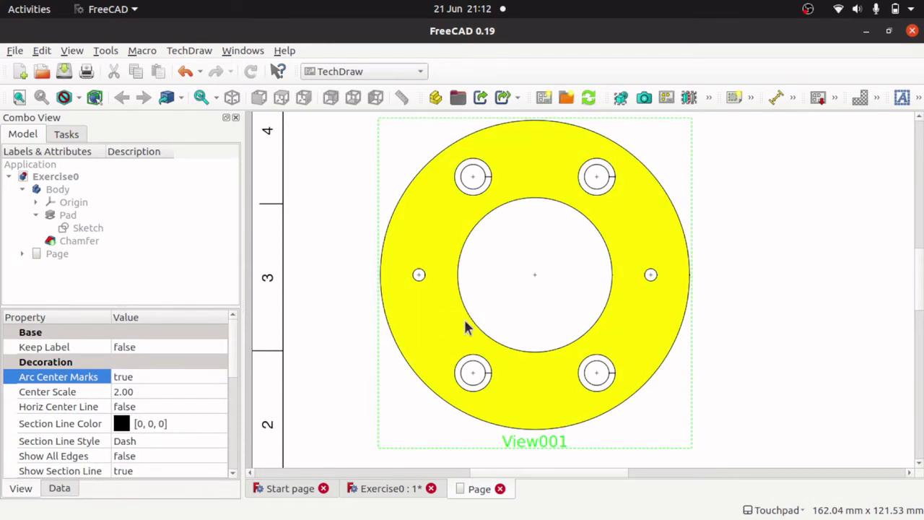
pyautogui.click(184, 379)
pyautogui.click(210, 381)
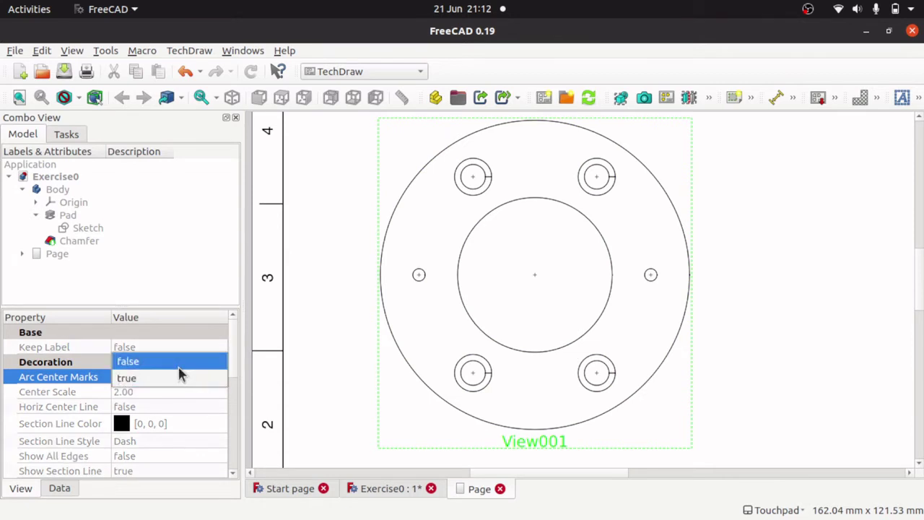
pyautogui.click(179, 368)
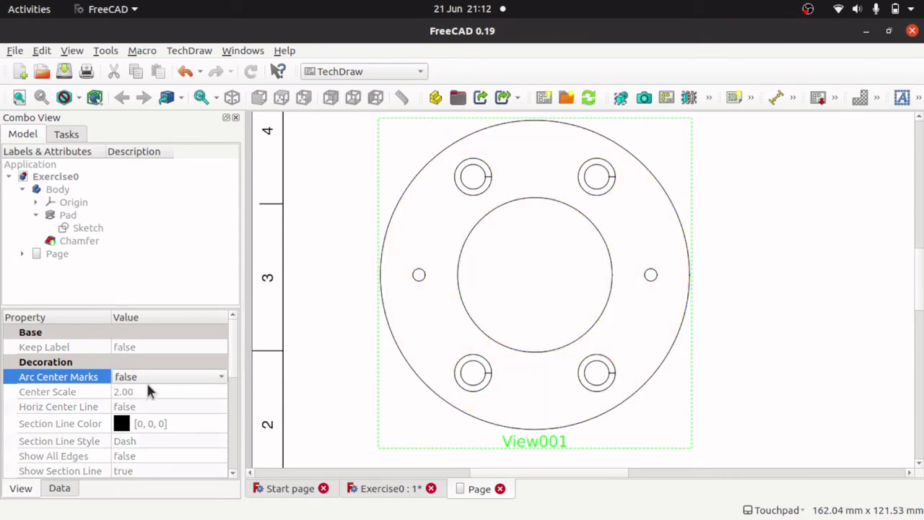
pyautogui.click(150, 378)
pyautogui.click(149, 393)
# - Raise View001's Center Scale to 11.00
pyautogui.click(151, 389)
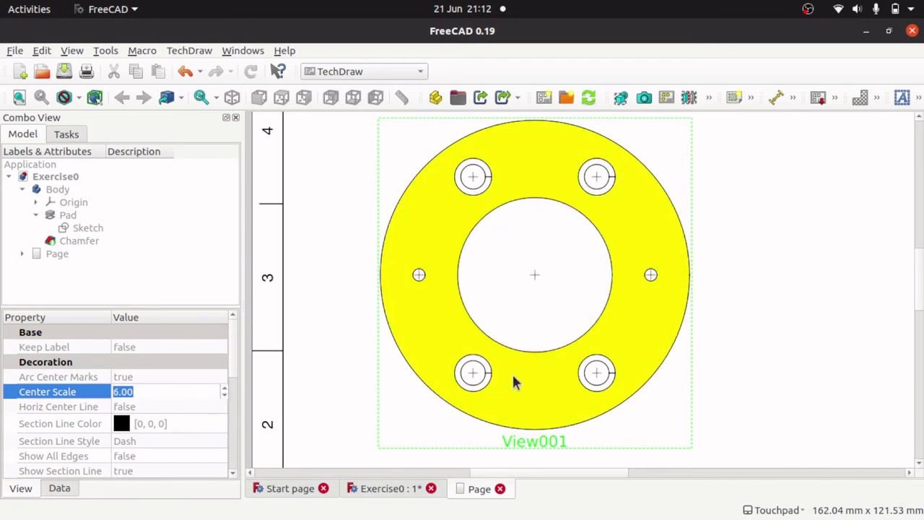
pyautogui.click(224, 389)
pyautogui.click(224, 389)
pyautogui.click(224, 388)
pyautogui.click(223, 389)
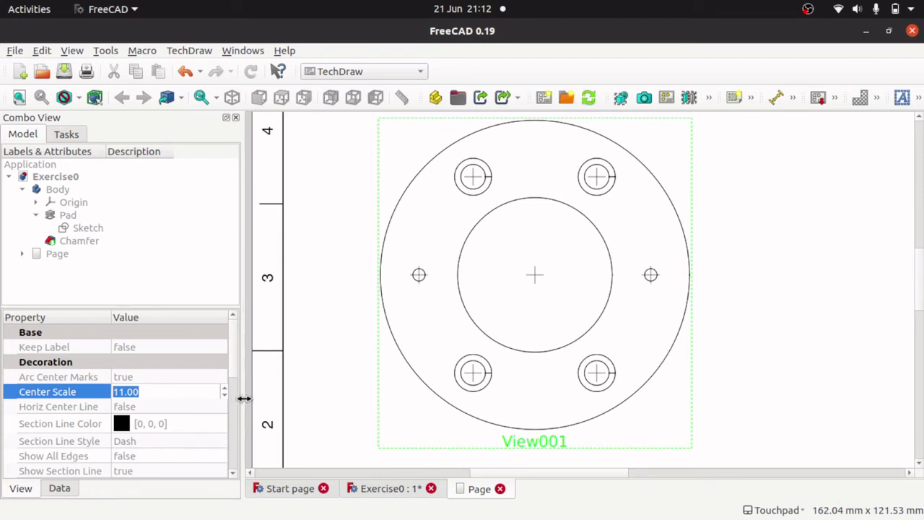
pyautogui.scroll(-1, 231, 360)
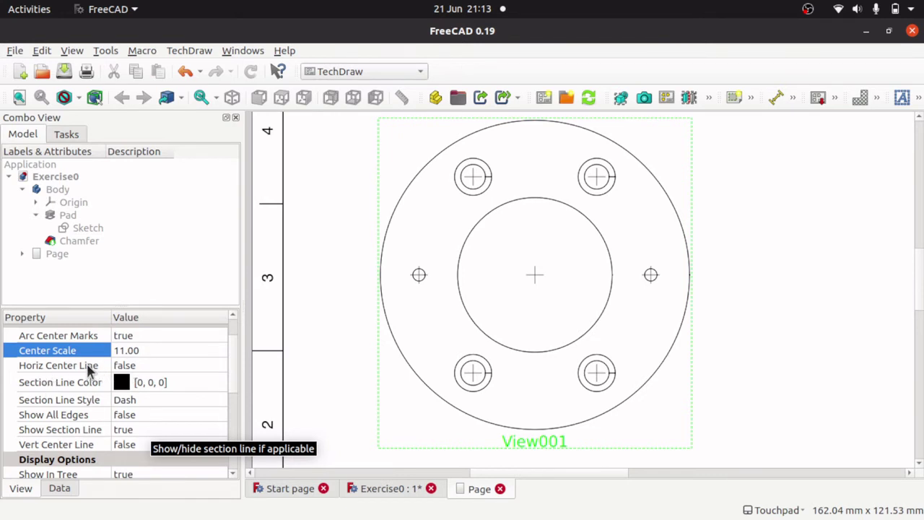
# - Set Horiz Center Line to true, then turn Vert Center Line on and back to false
pyautogui.click(216, 366)
pyautogui.click(187, 383)
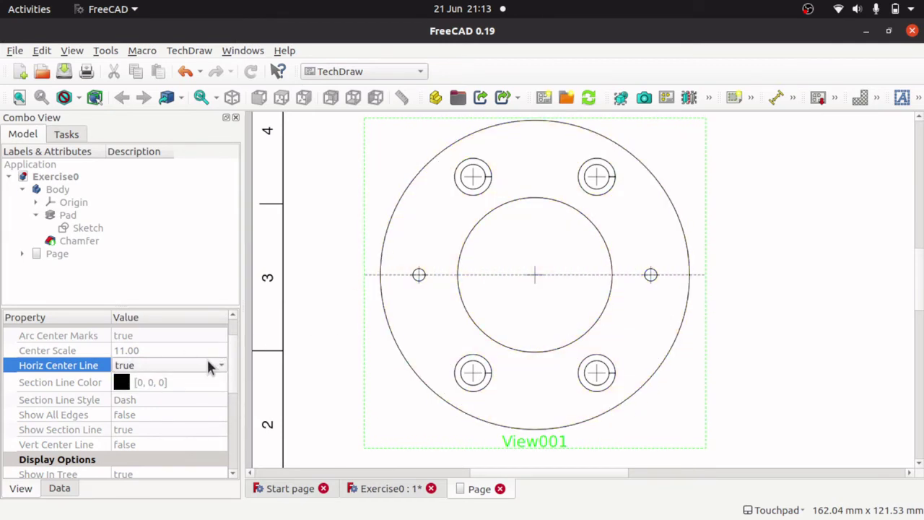
pyautogui.click(222, 444)
pyautogui.click(224, 445)
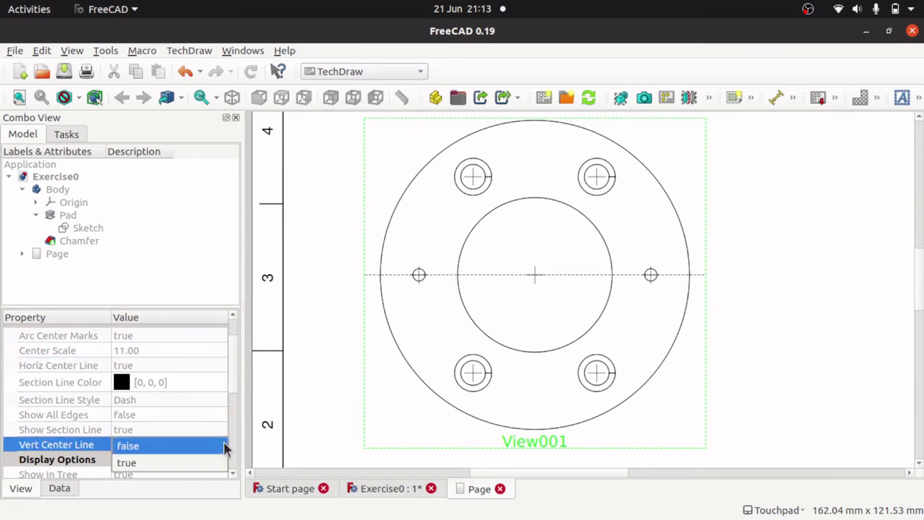
pyautogui.click(191, 460)
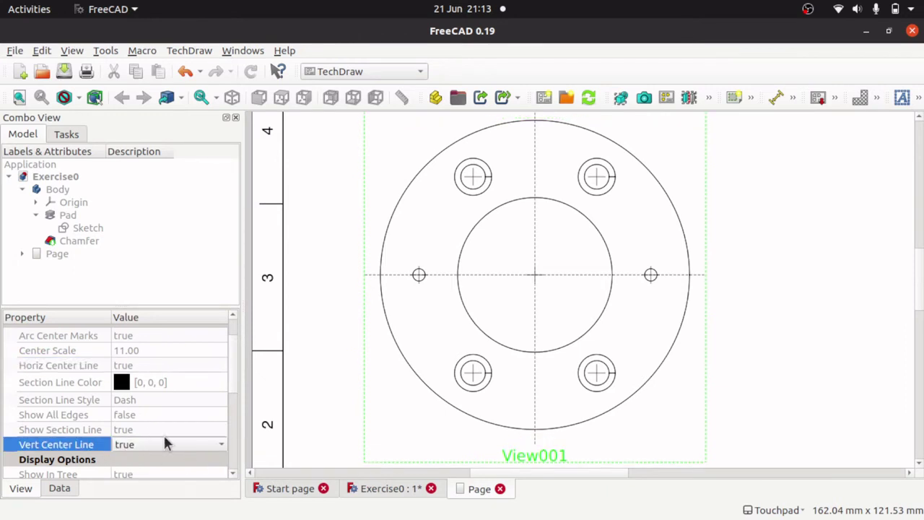
pyautogui.click(166, 444)
pyautogui.click(142, 430)
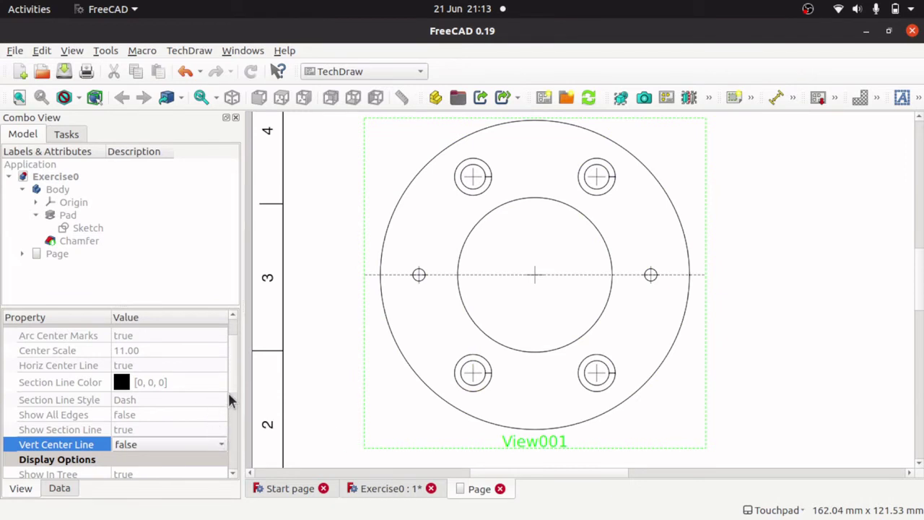
pyautogui.scroll(-5, 227, 391)
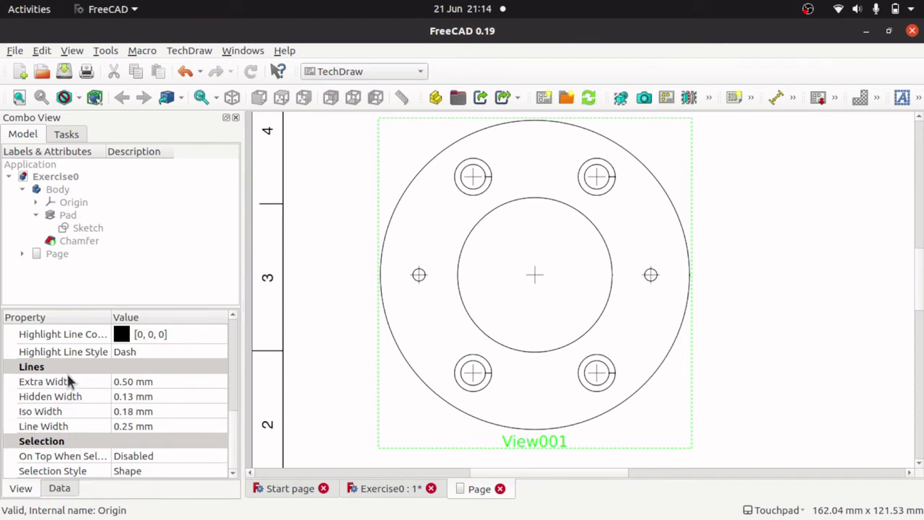
pyautogui.click(201, 427)
pyautogui.click(225, 423)
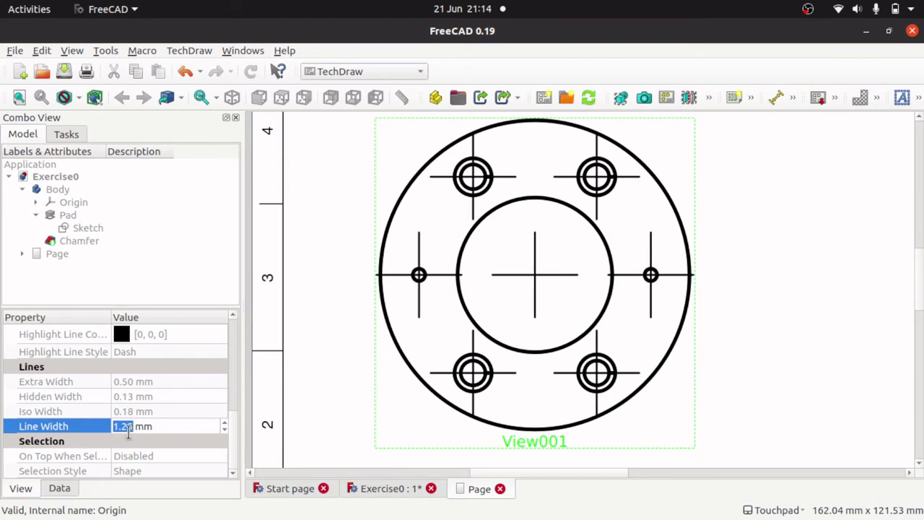
pyautogui.write('1')
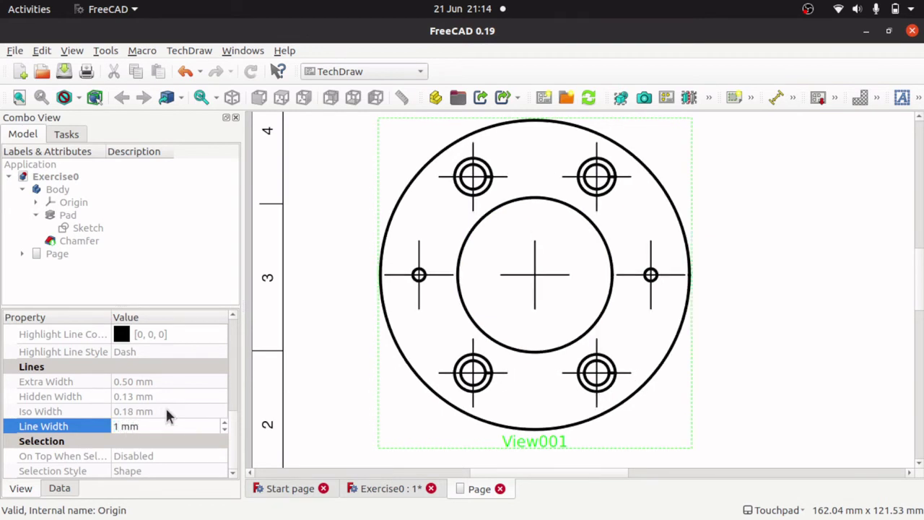
pyautogui.click(166, 412)
pyautogui.click(130, 426)
pyautogui.write('0.8')
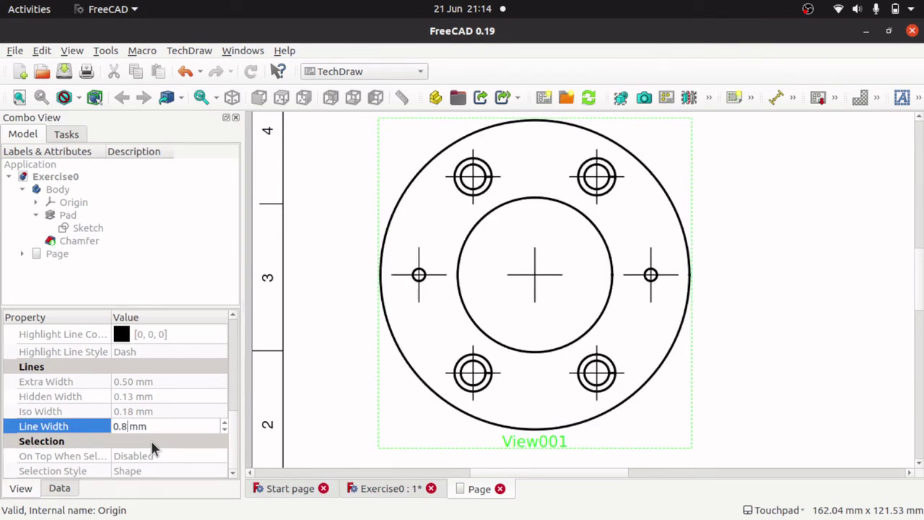
pyautogui.press('BackSpace')
pyautogui.write('4')
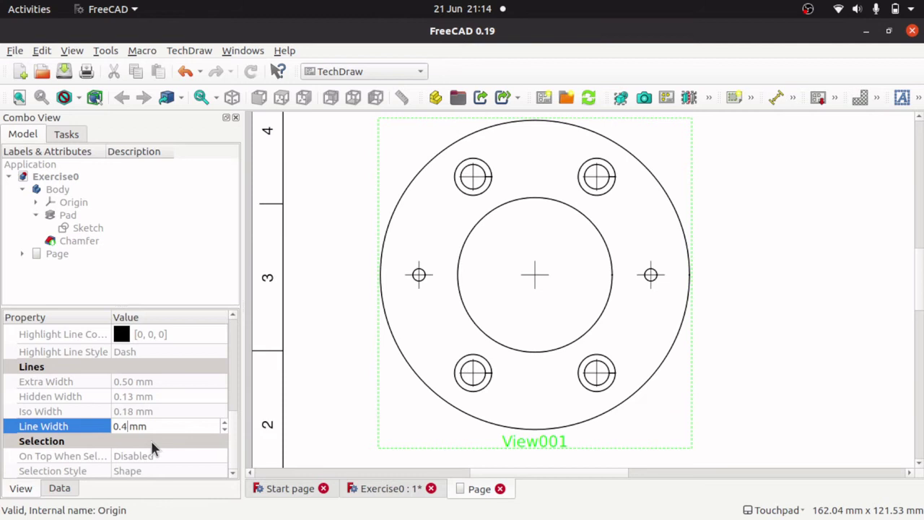
pyautogui.press('BackSpace')
pyautogui.write('3')
pyautogui.press('BackSpace')
pyautogui.write('1')
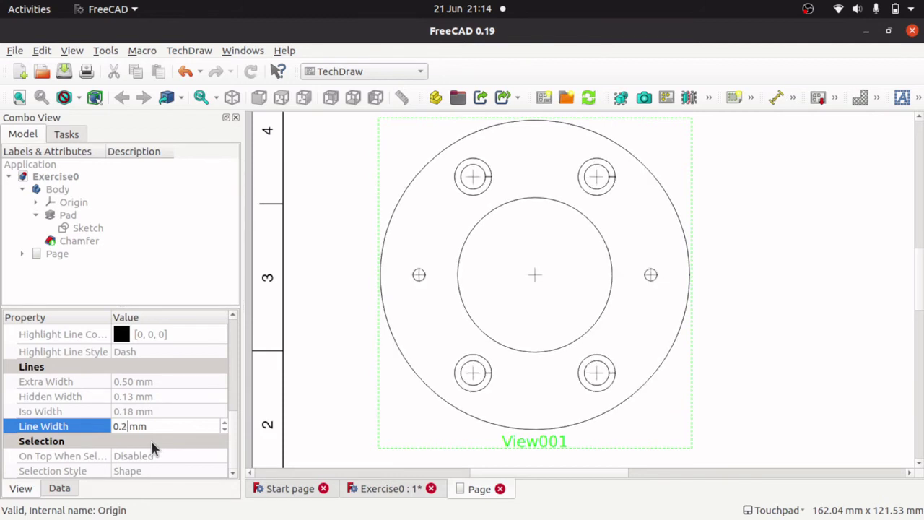
pyautogui.press('BackSpace')
pyautogui.write('3')
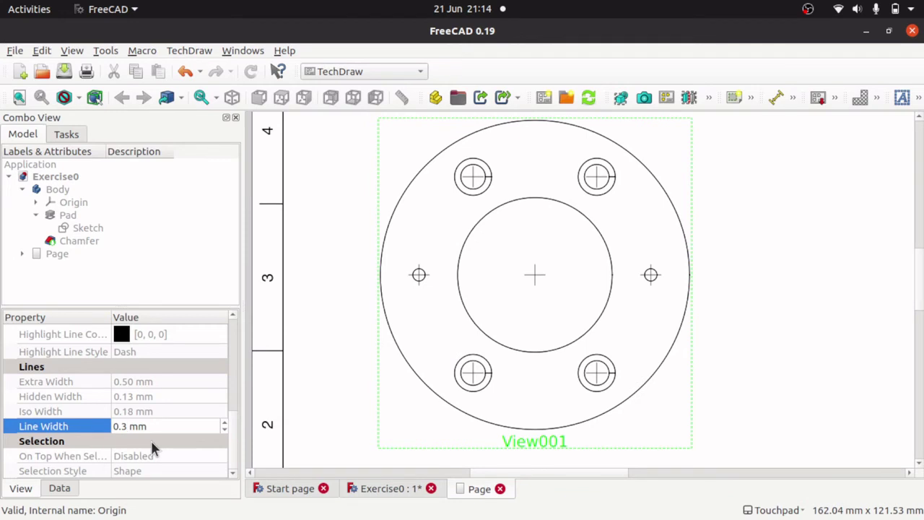
pyautogui.press('BackSpace')
pyautogui.write('5')
pyautogui.press('BackSpace')
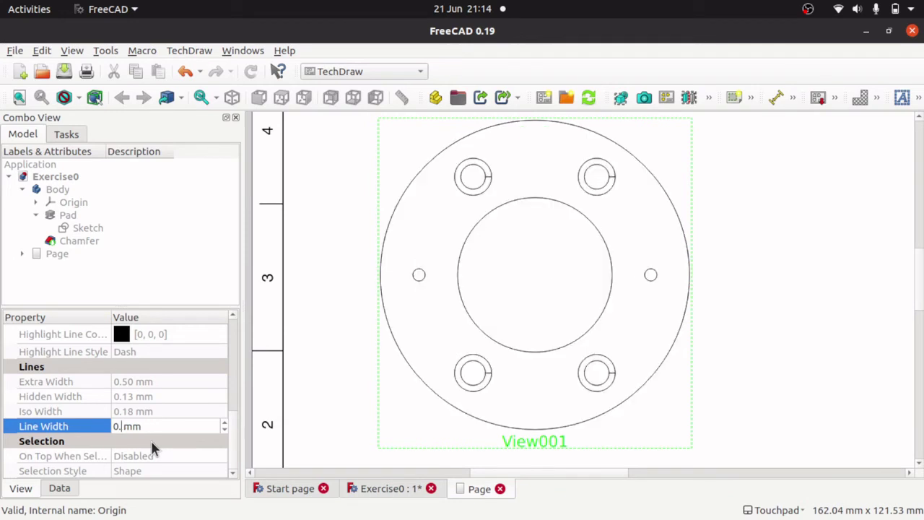
pyautogui.write('25')
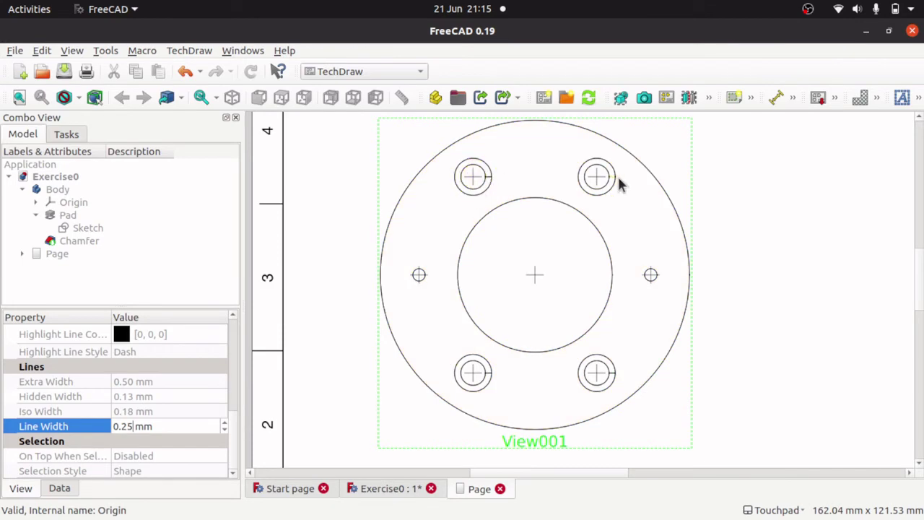
pyautogui.scroll(3, 466, 184)
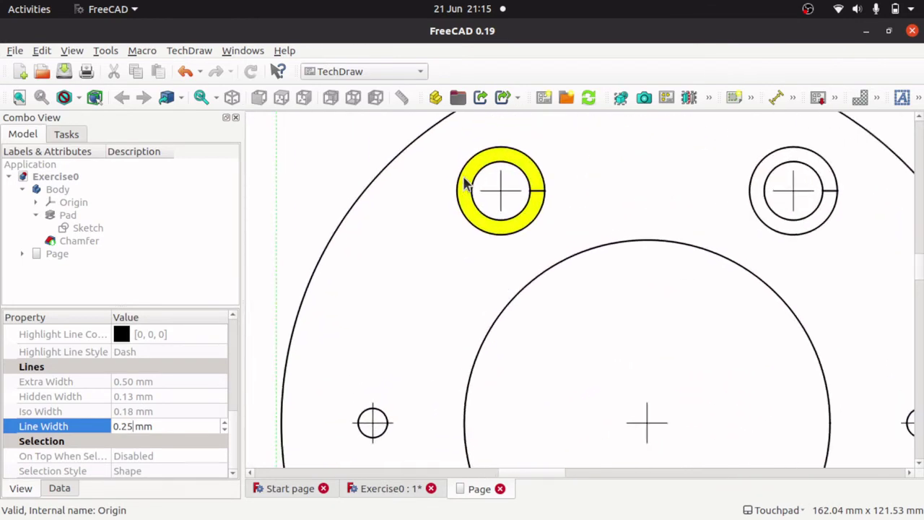
# - Select both upper hole centre marks and insert a 40.00 length dimension between them
pyautogui.click(503, 198)
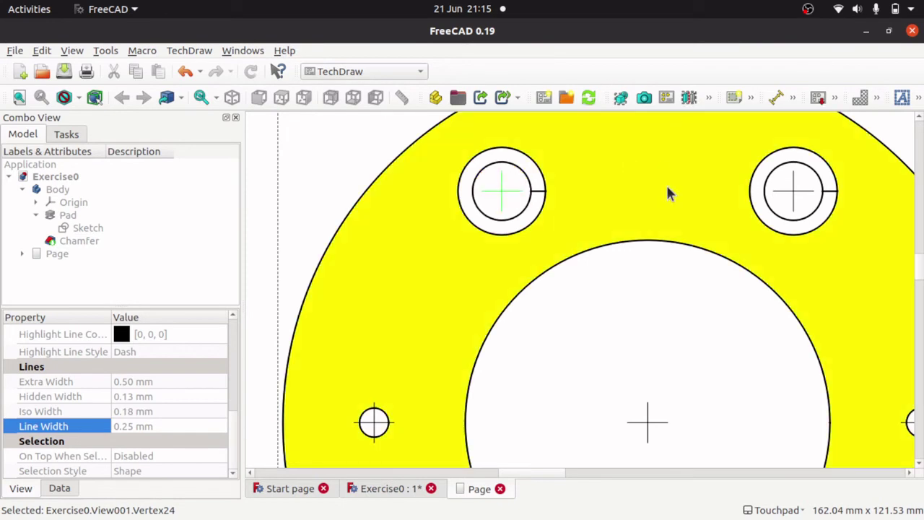
pyautogui.click(792, 193)
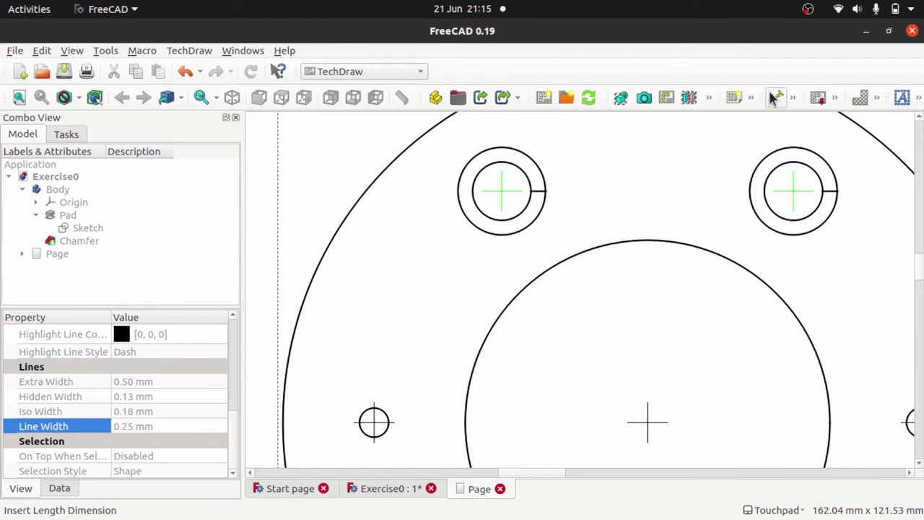
pyautogui.click(775, 98)
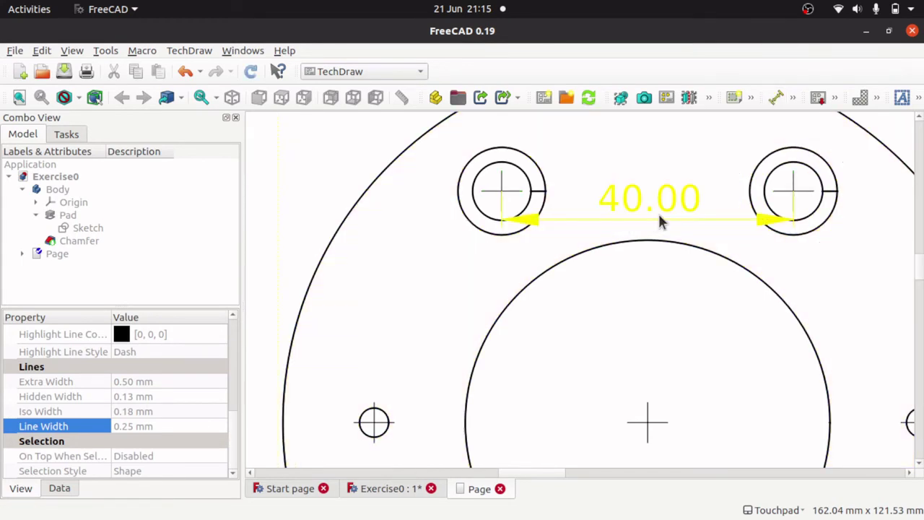
pyautogui.scroll(-2, 659, 220)
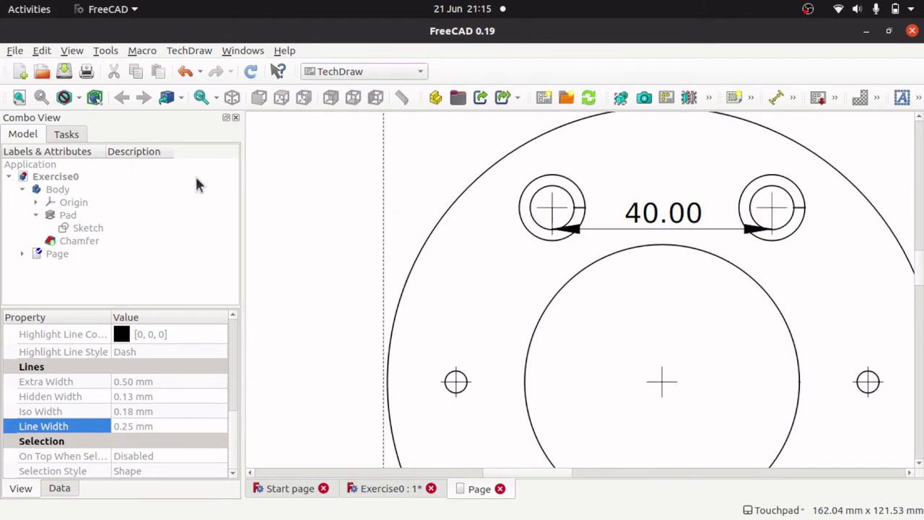
# - Add a ø8.00 diameter dimension to the upper-right hole and drag its label upper right
pyautogui.click(791, 225)
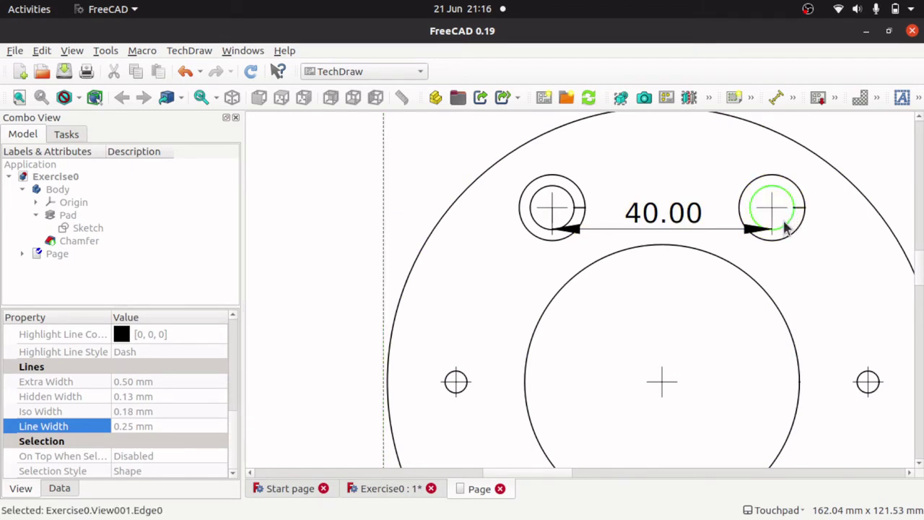
pyautogui.click(792, 99)
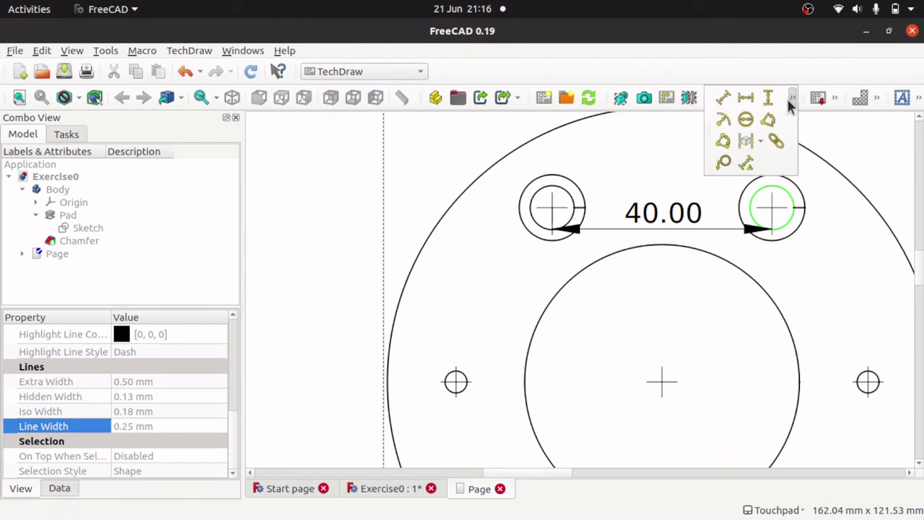
pyautogui.click(746, 120)
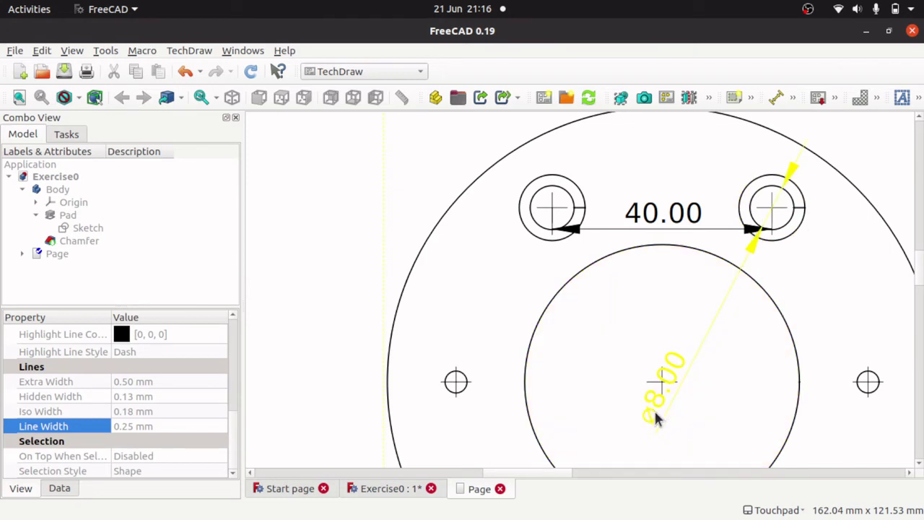
pyautogui.moveTo(653, 413); pyautogui.dragTo(872, 180)
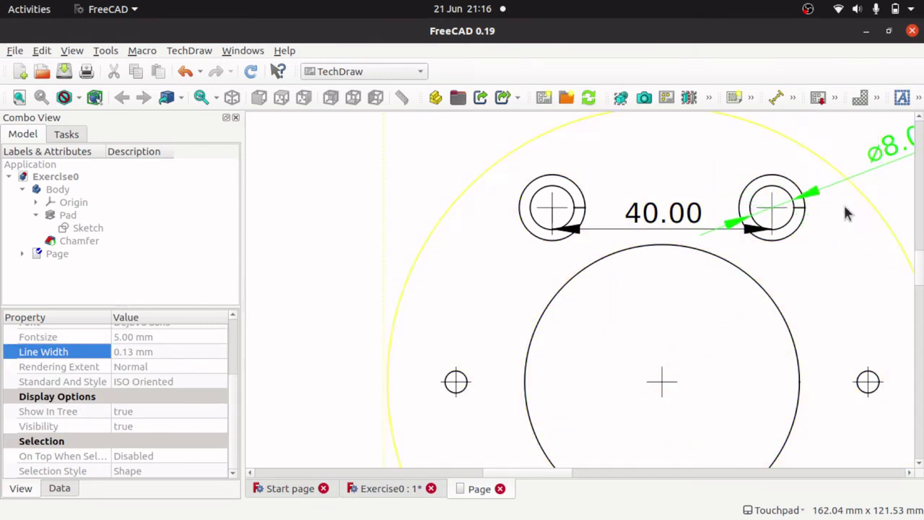
pyautogui.scroll(-5, 846, 212)
pyautogui.scroll(1, 848, 213)
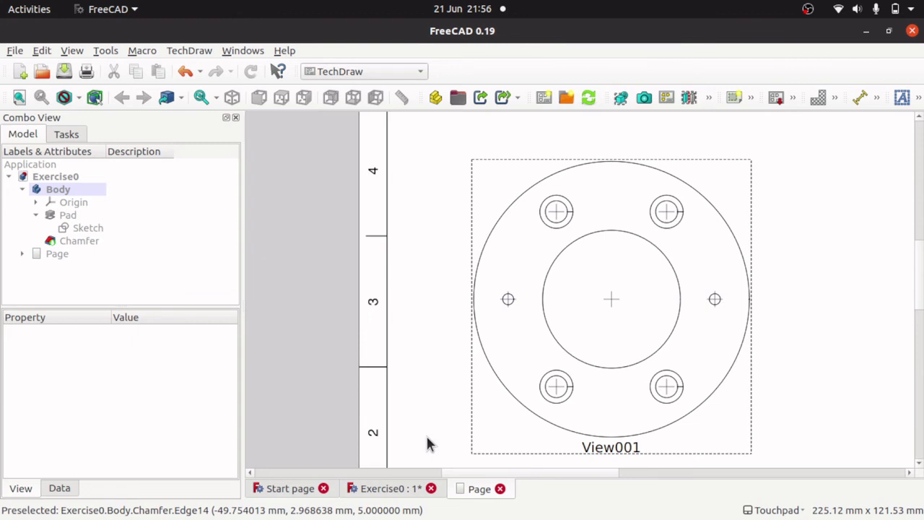
# - Switch to the Exercise0 3D model tab and the Part Design workbench
pyautogui.click(387, 490)
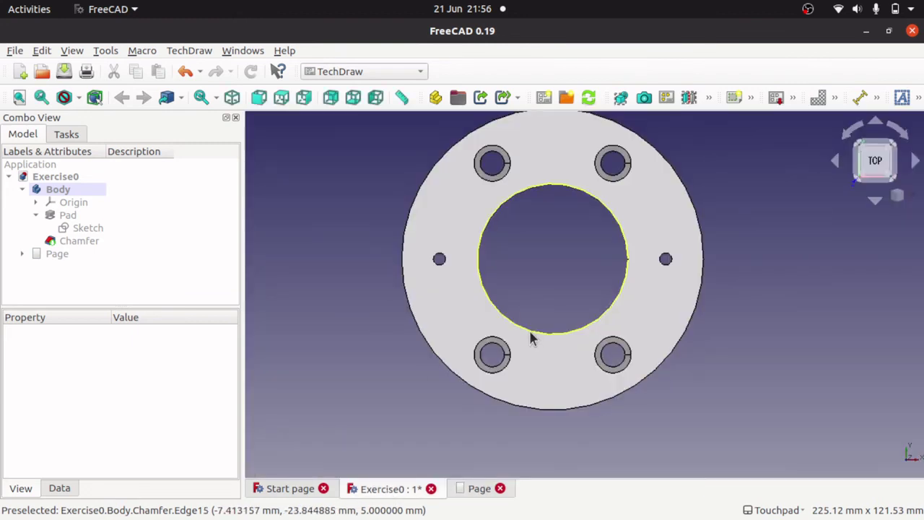
pyautogui.click(355, 71)
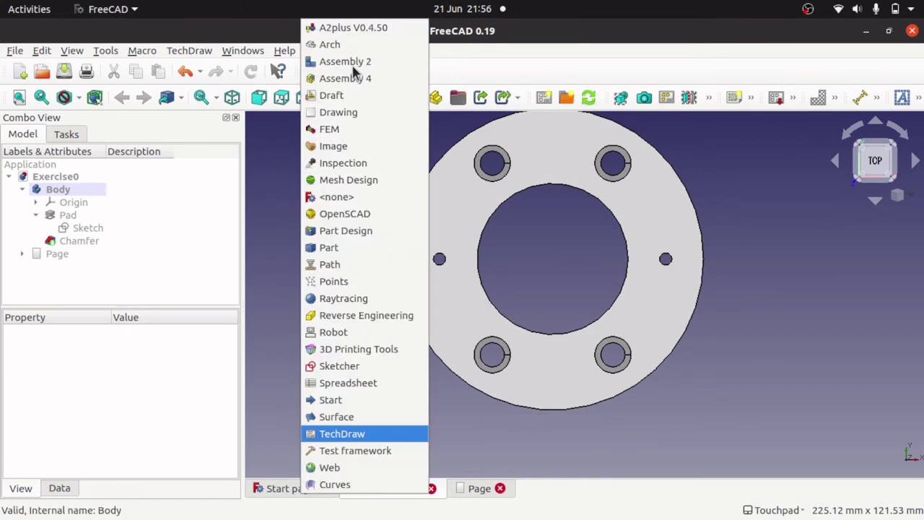
pyautogui.click(348, 233)
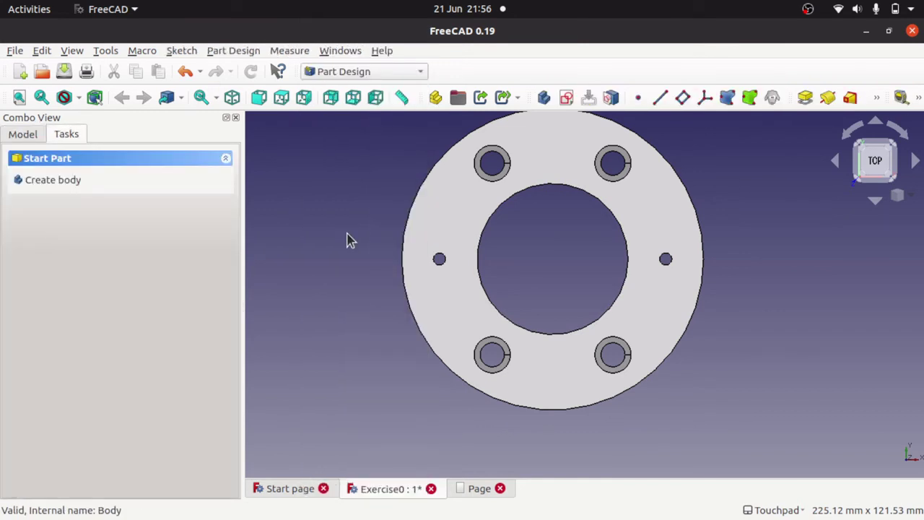
# - Select the Chamfer feature in the model tree and create a new sketch on it
pyautogui.click(22, 134)
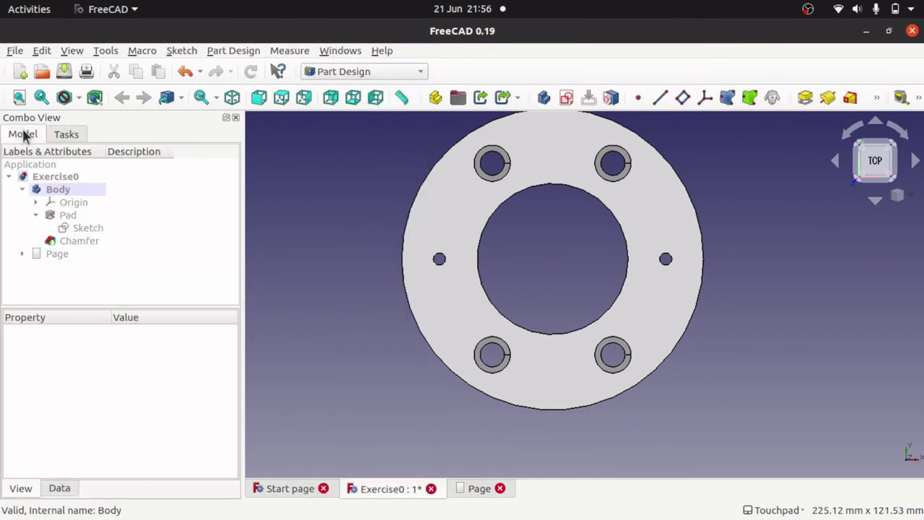
pyautogui.click(97, 249)
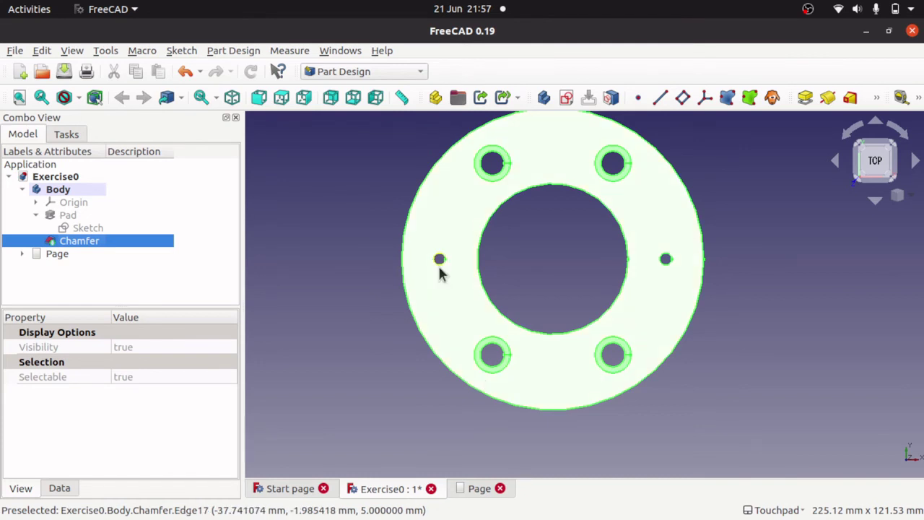
pyautogui.click(379, 266)
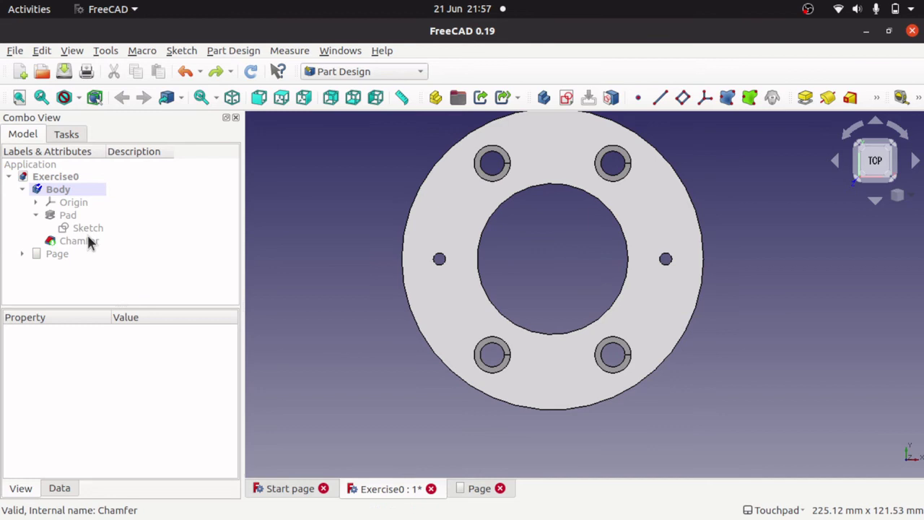
pyautogui.click(464, 223)
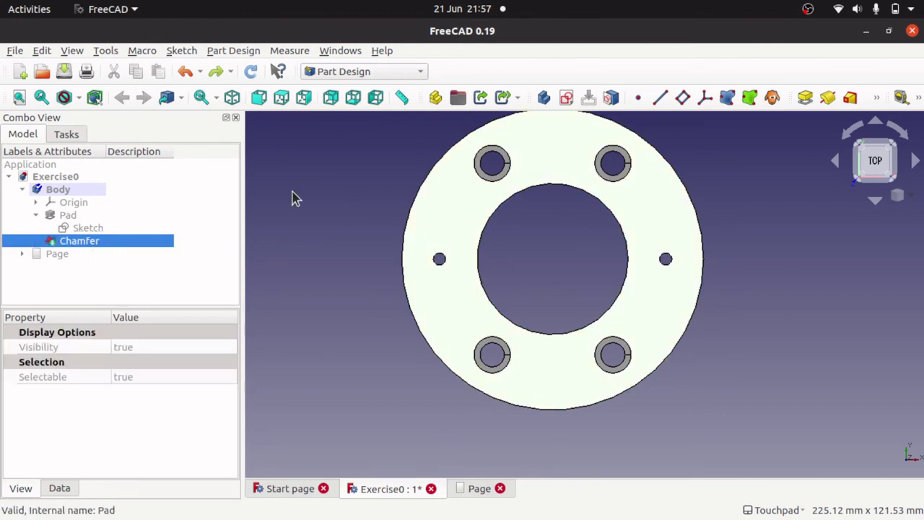
pyautogui.click(566, 99)
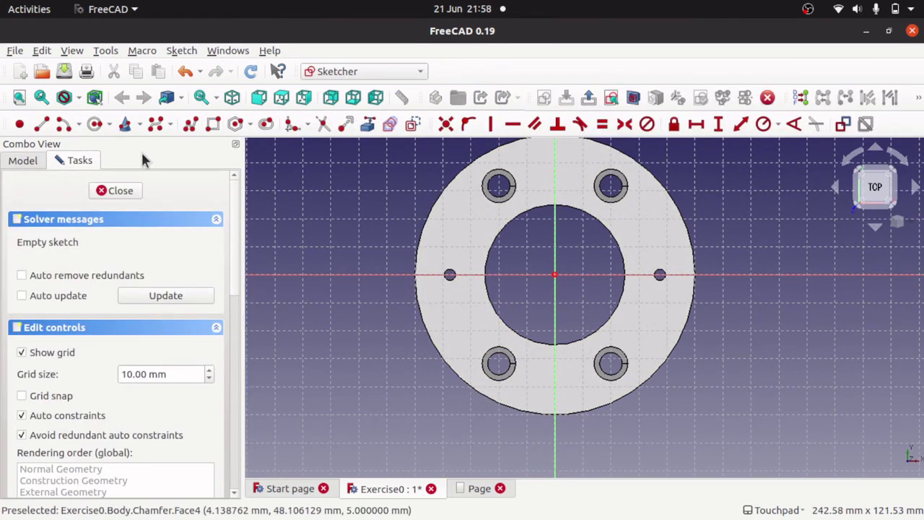
# - Draw a rounded slot on the flange's upper left
pyautogui.click(266, 124)
pyautogui.click(486, 242)
pyautogui.scroll(4, 460, 225)
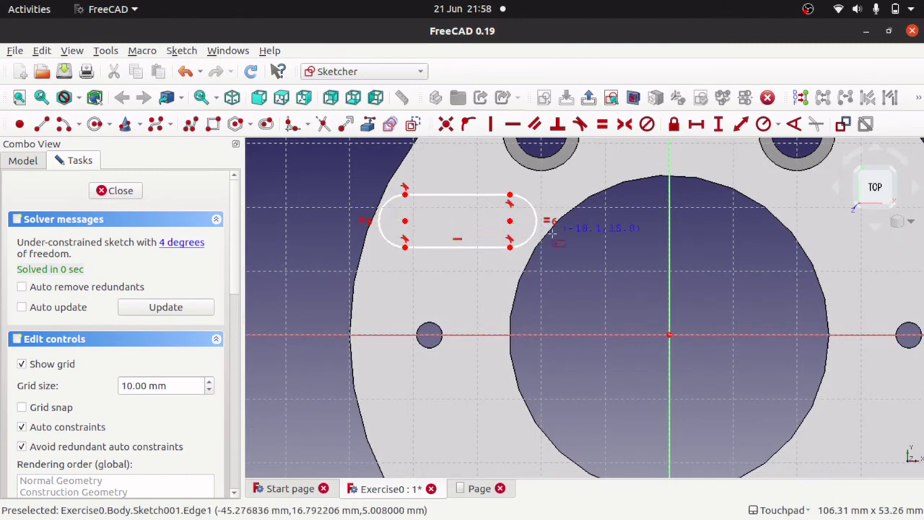
pyautogui.scroll(-5, 534, 294)
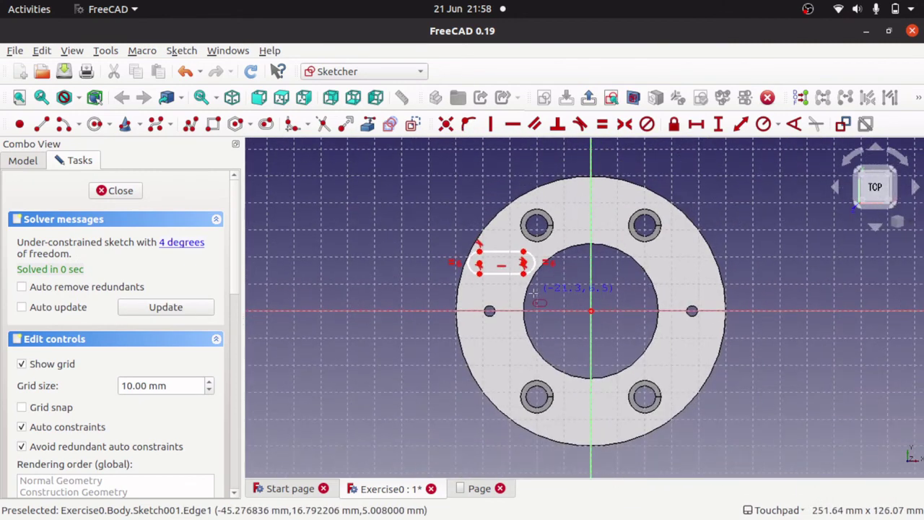
pyautogui.scroll(2, 534, 292)
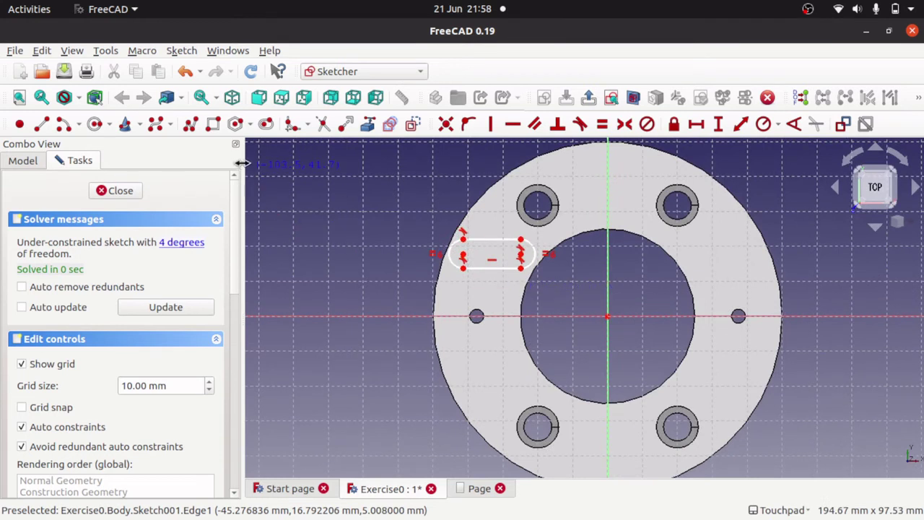
# - Draw a rectangle on the flange's right side above the small hole
pyautogui.click(217, 124)
pyautogui.click(698, 249)
pyautogui.click(757, 301)
pyautogui.scroll(4, 753, 271)
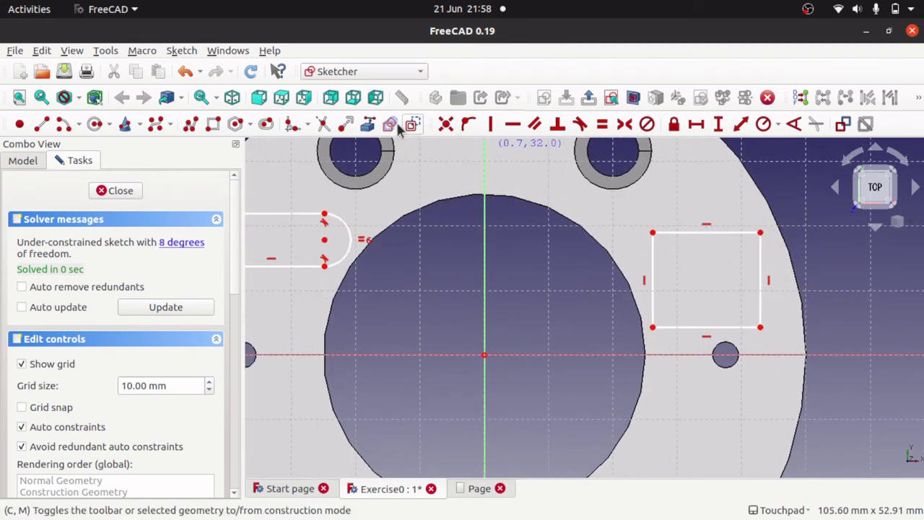
# - Fillet the rectangle's top-right corner between its top and right edges
pyautogui.click(297, 125)
pyautogui.click(709, 234)
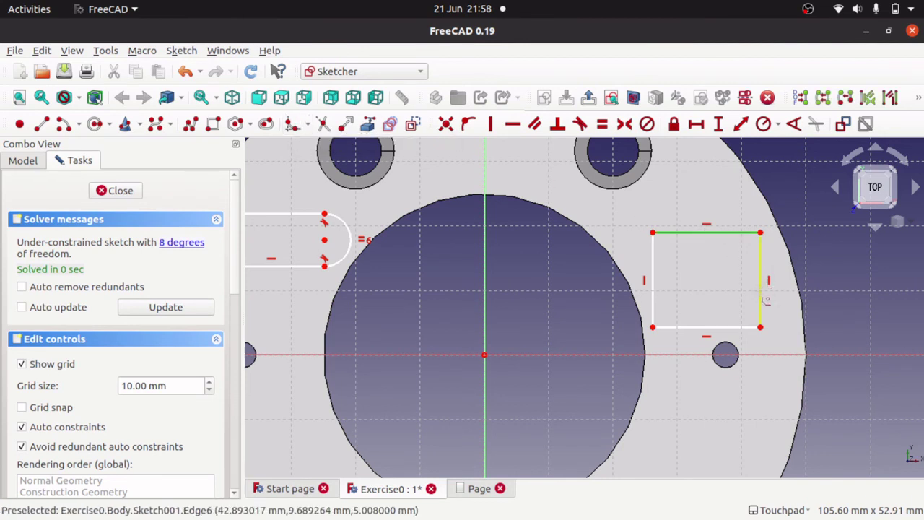
pyautogui.click(762, 298)
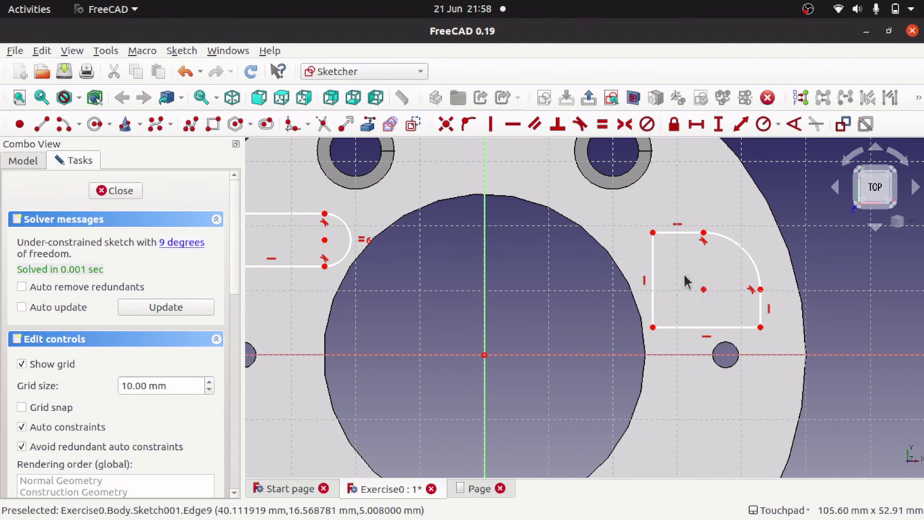
# - Constrain the fillet arc's radius to 8.88 mm and close the sketch
pyautogui.click(703, 289)
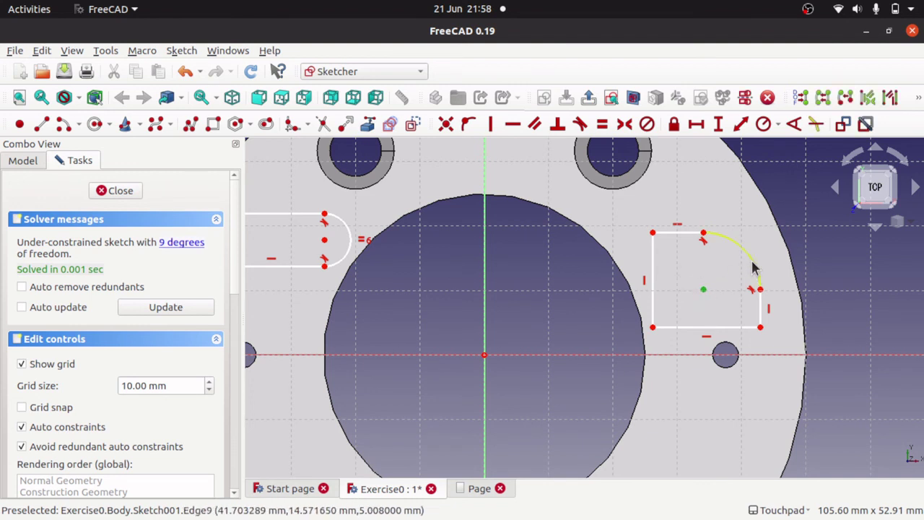
pyautogui.click(753, 260)
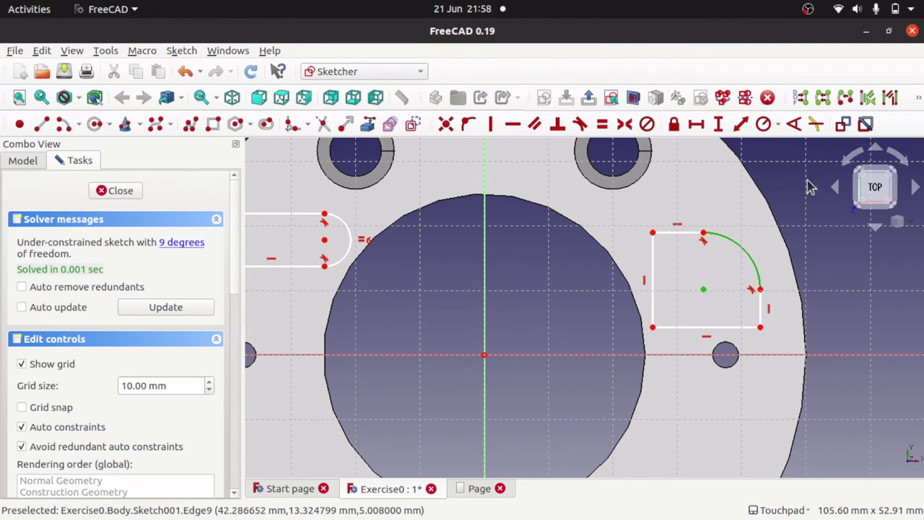
pyautogui.click(777, 126)
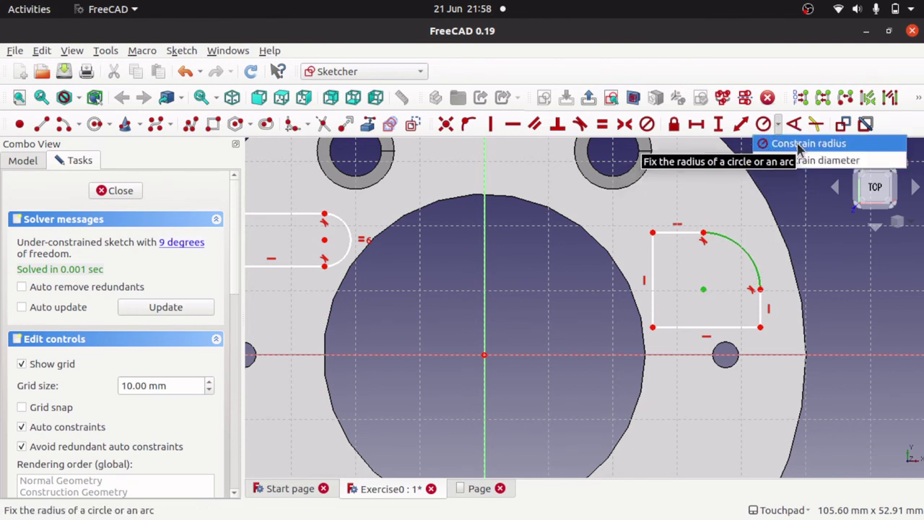
pyautogui.click(801, 145)
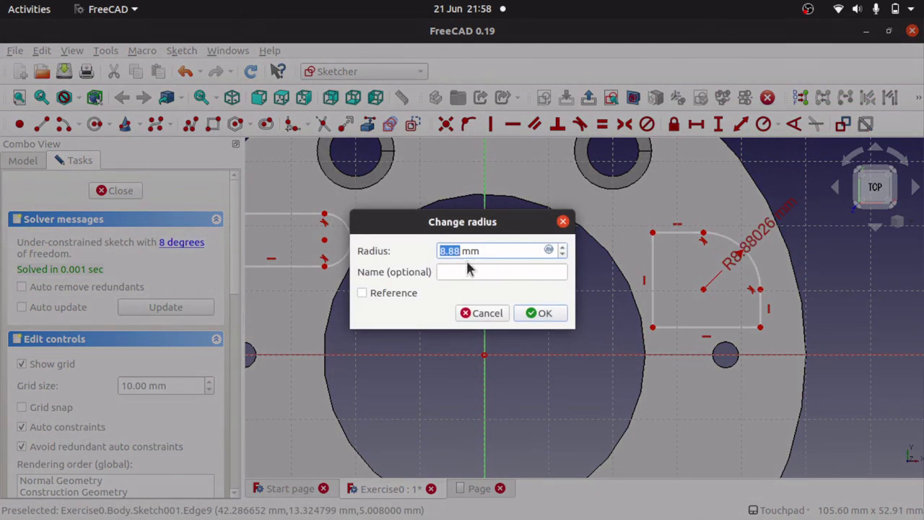
pyautogui.click(545, 318)
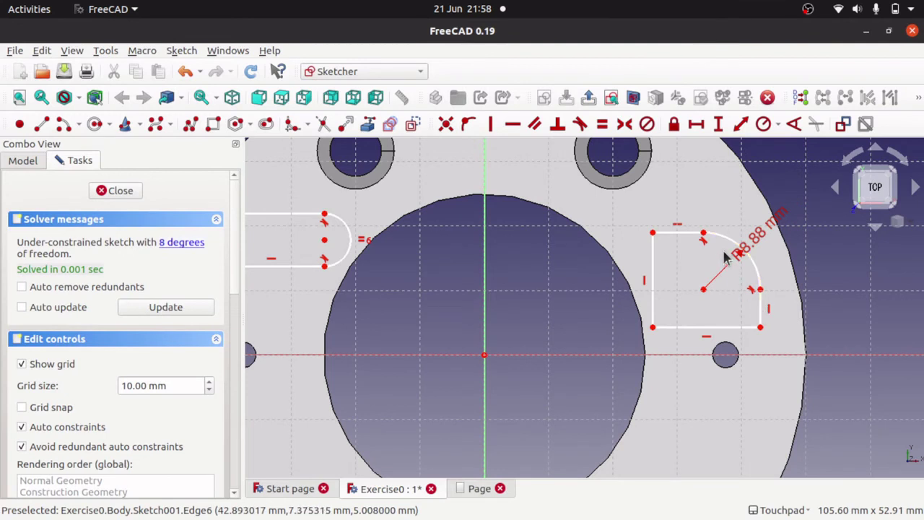
pyautogui.click(348, 251)
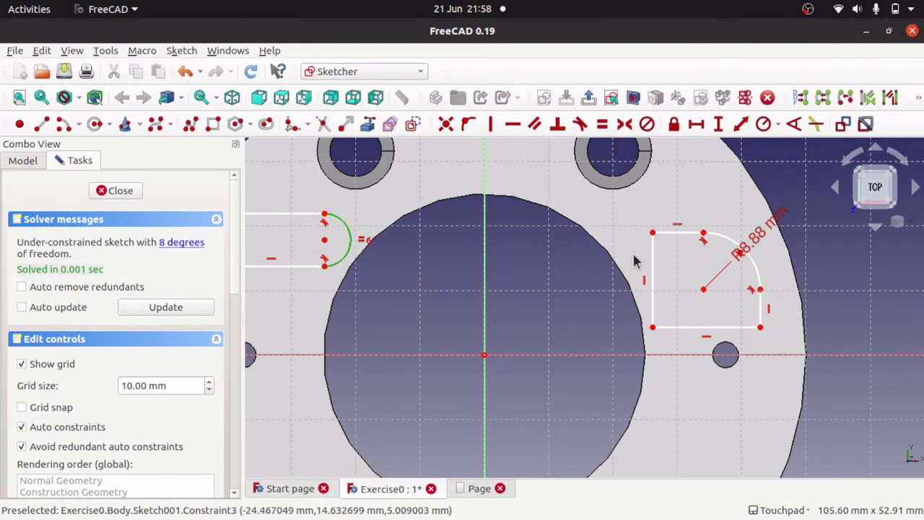
pyautogui.click(117, 191)
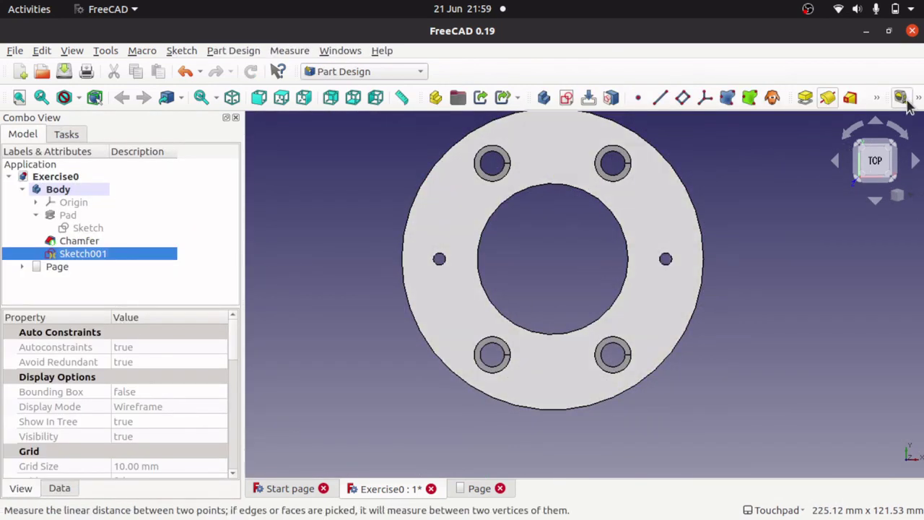
# - Pocket Sketch001 into the flange with a 5.00 mm length
pyautogui.click(877, 100)
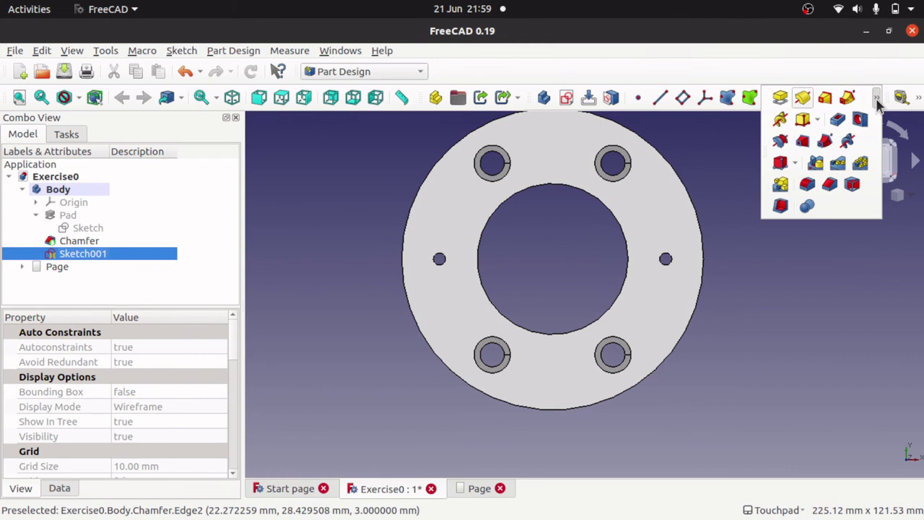
pyautogui.click(838, 122)
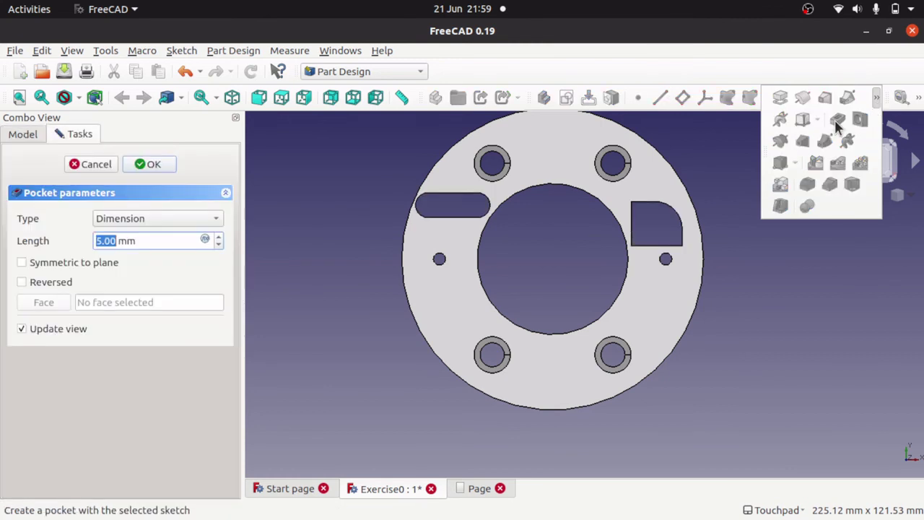
pyautogui.click(152, 168)
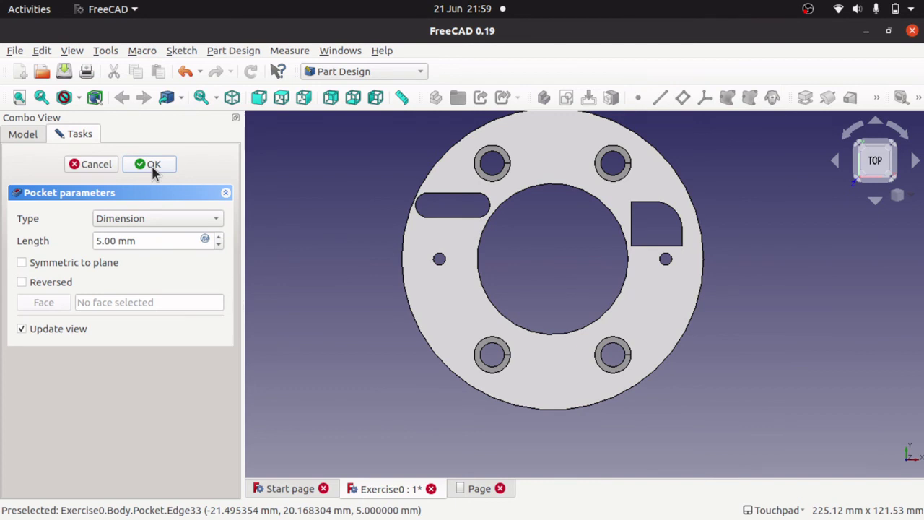
# - Return to the drawing page and zoom in on the new cutouts' centre marks
pyautogui.click(479, 490)
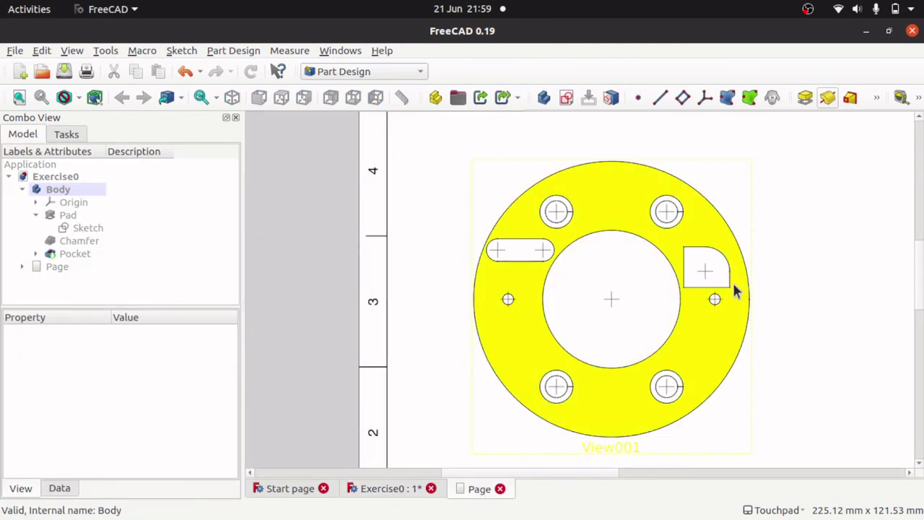
pyautogui.scroll(5, 706, 274)
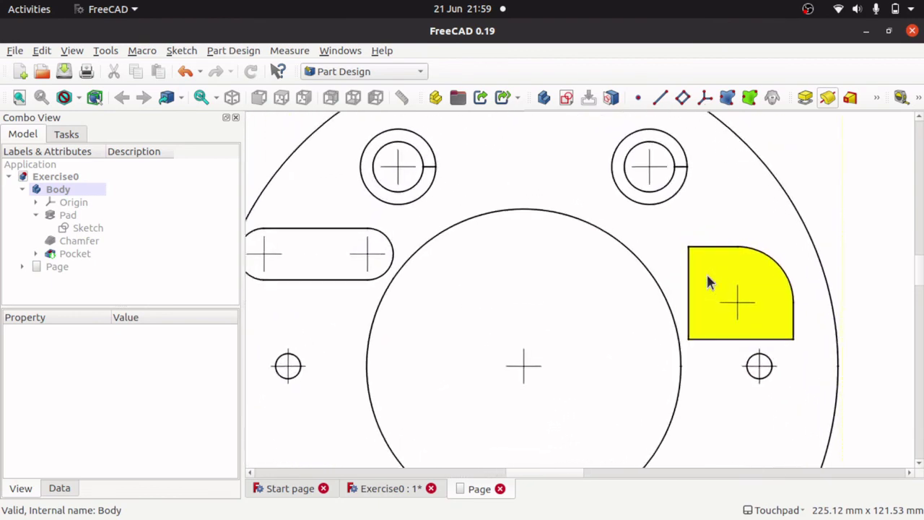
pyautogui.scroll(1, 708, 278)
pyautogui.scroll(-4, 708, 281)
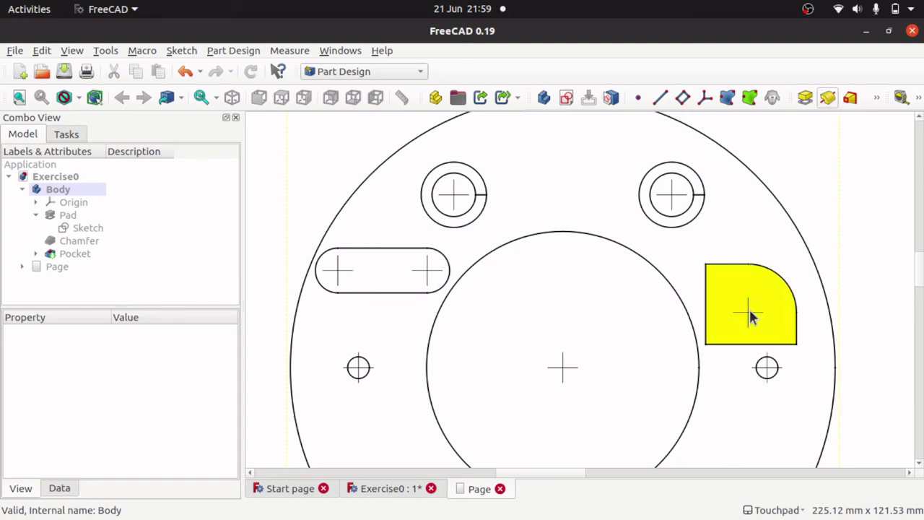
pyautogui.scroll(-5, 750, 318)
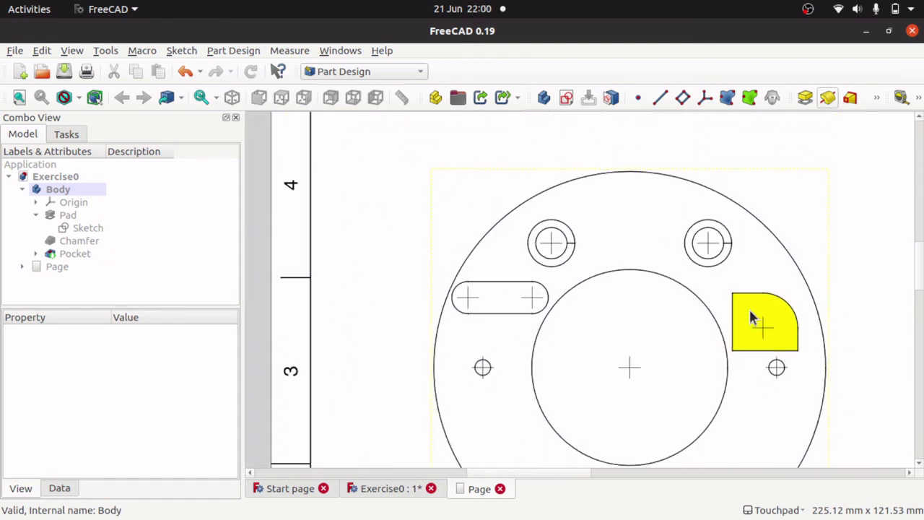